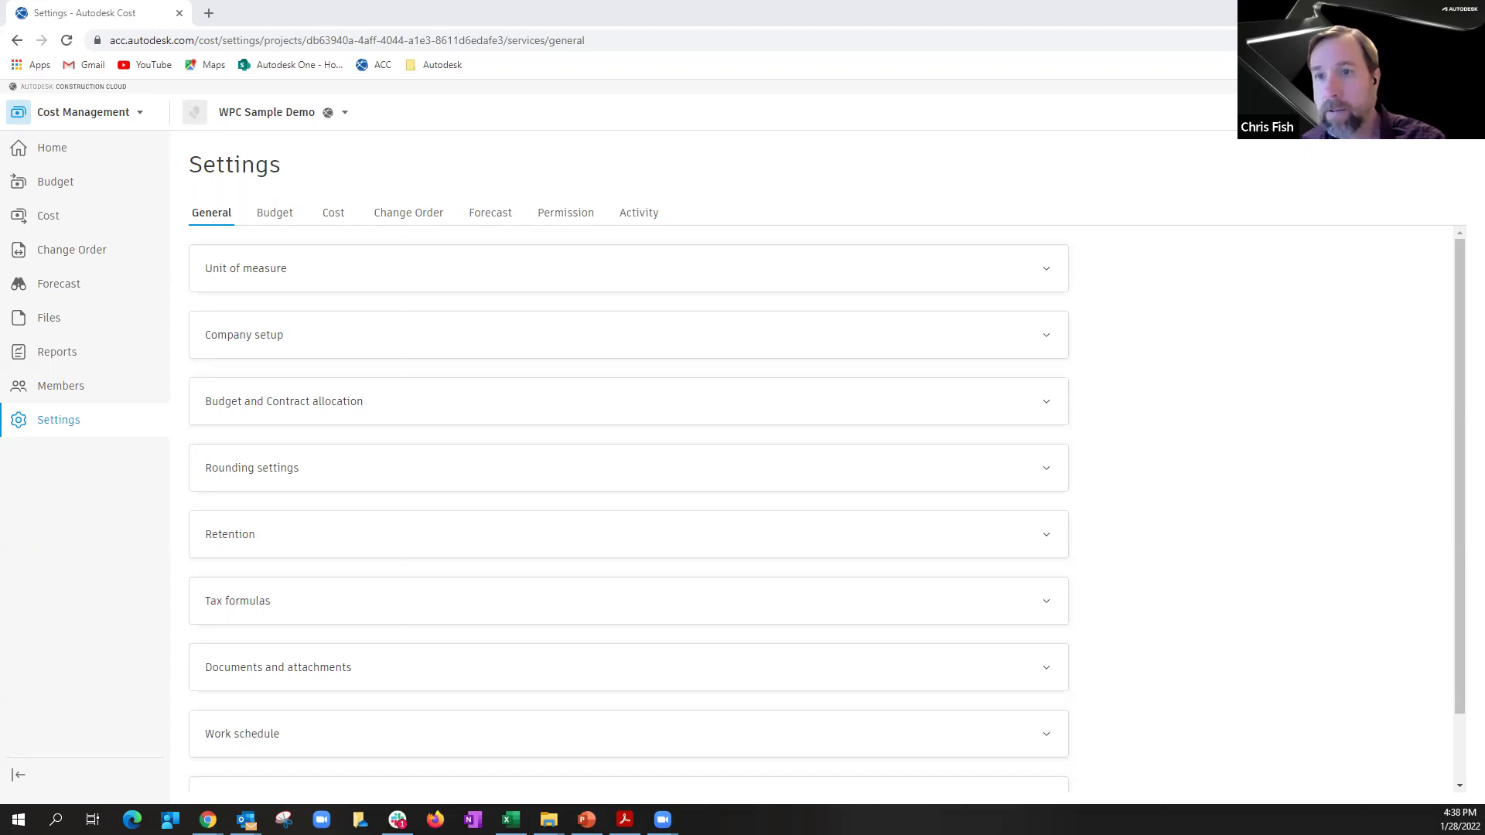
Review the company setup and the default retention rates in the project's general settings
left_click(308, 340)
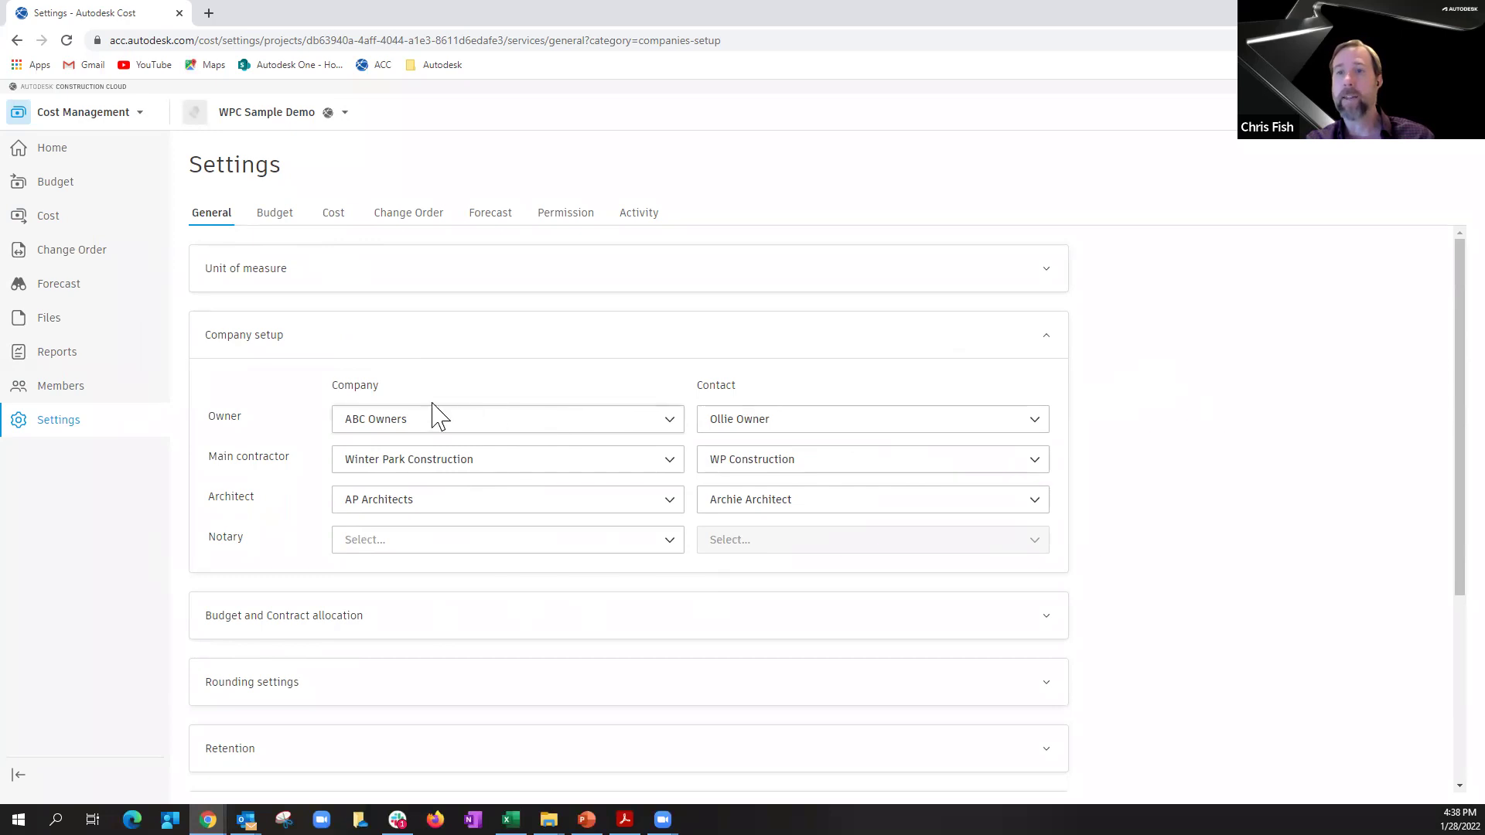
scroll(427, 421, "down", 3)
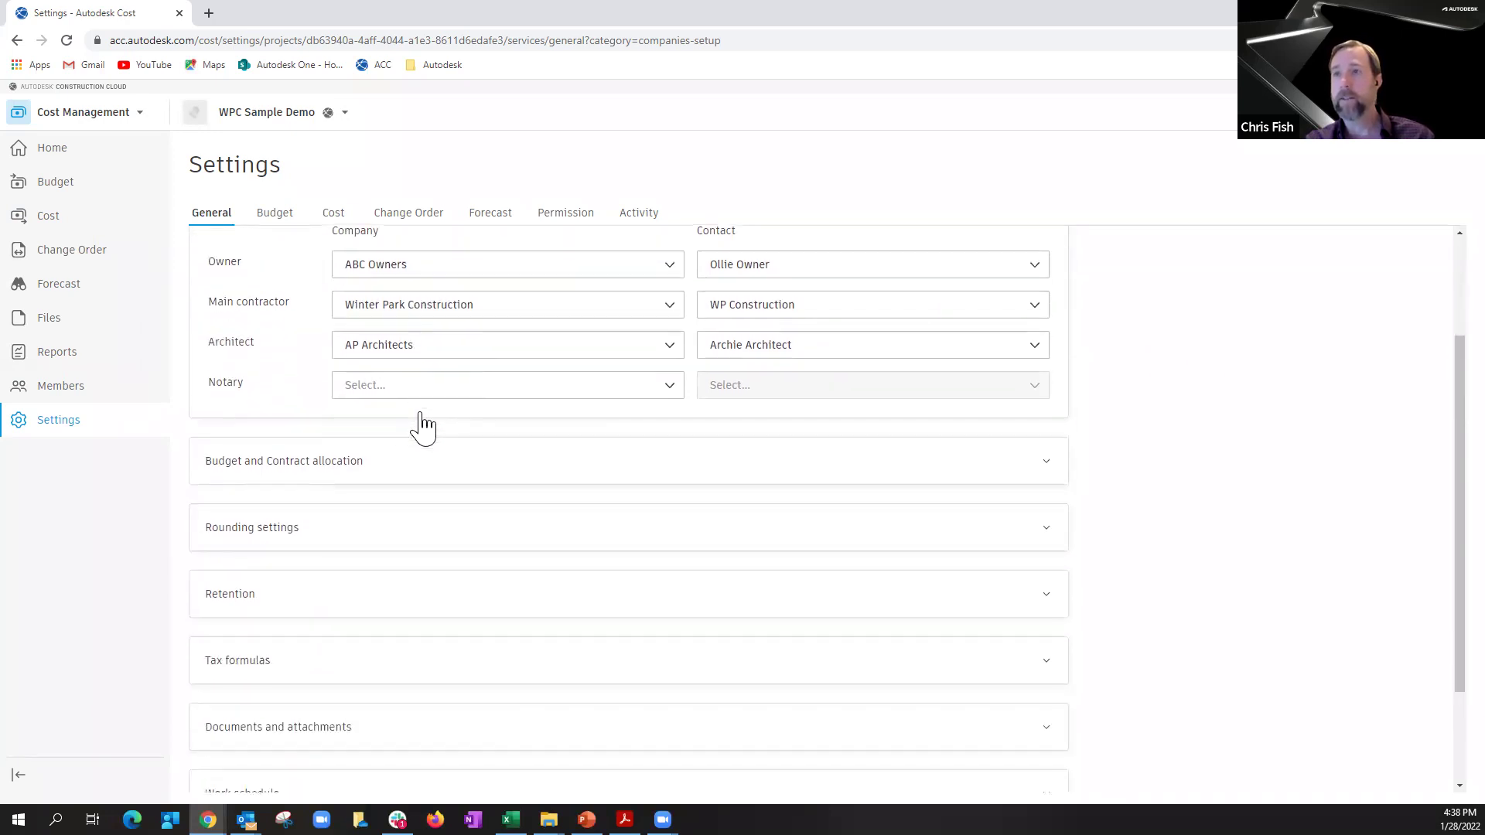
scroll(427, 424, "down", 1)
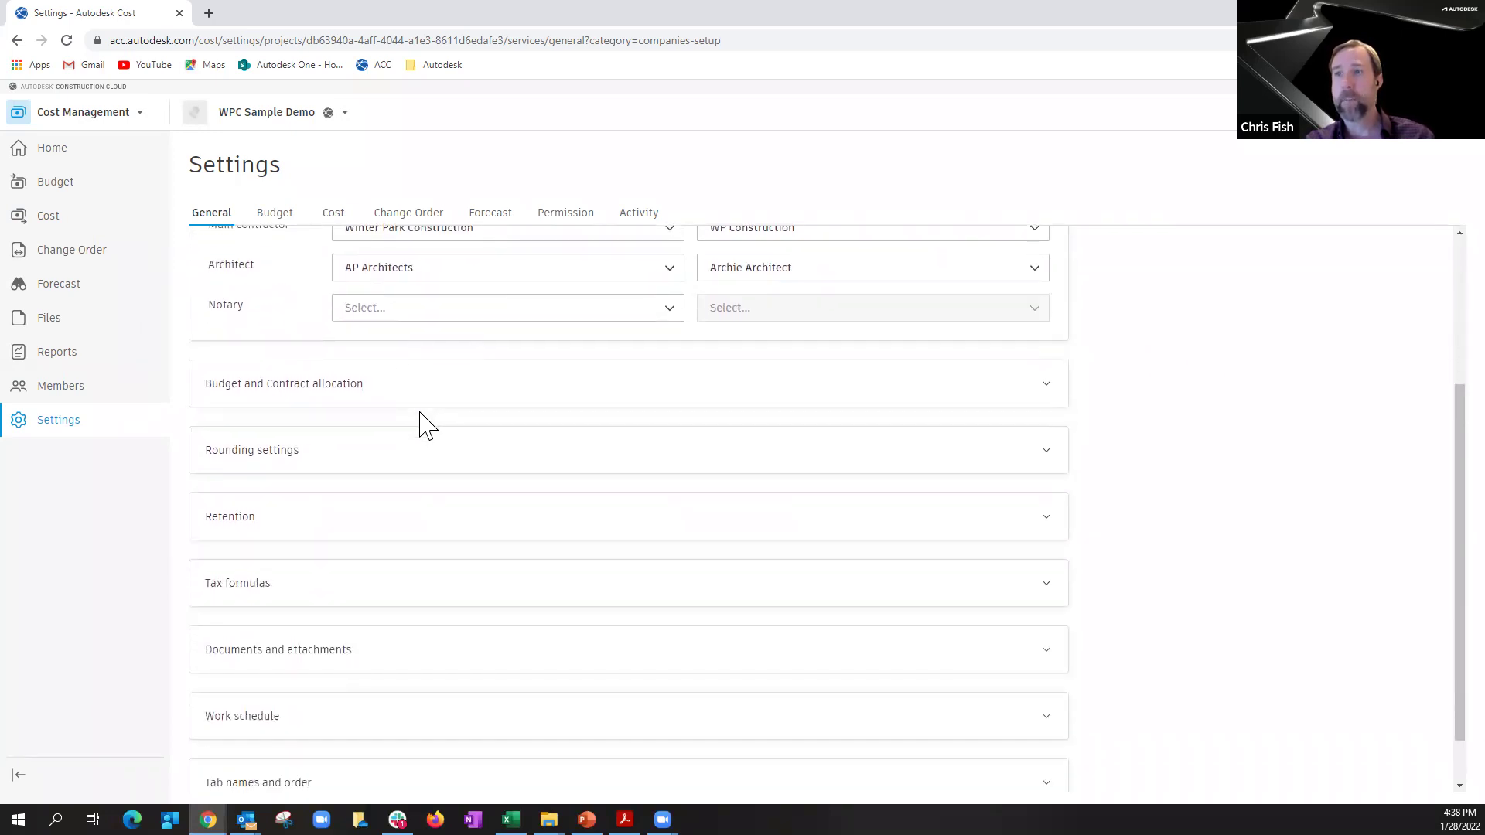
left_click(360, 521)
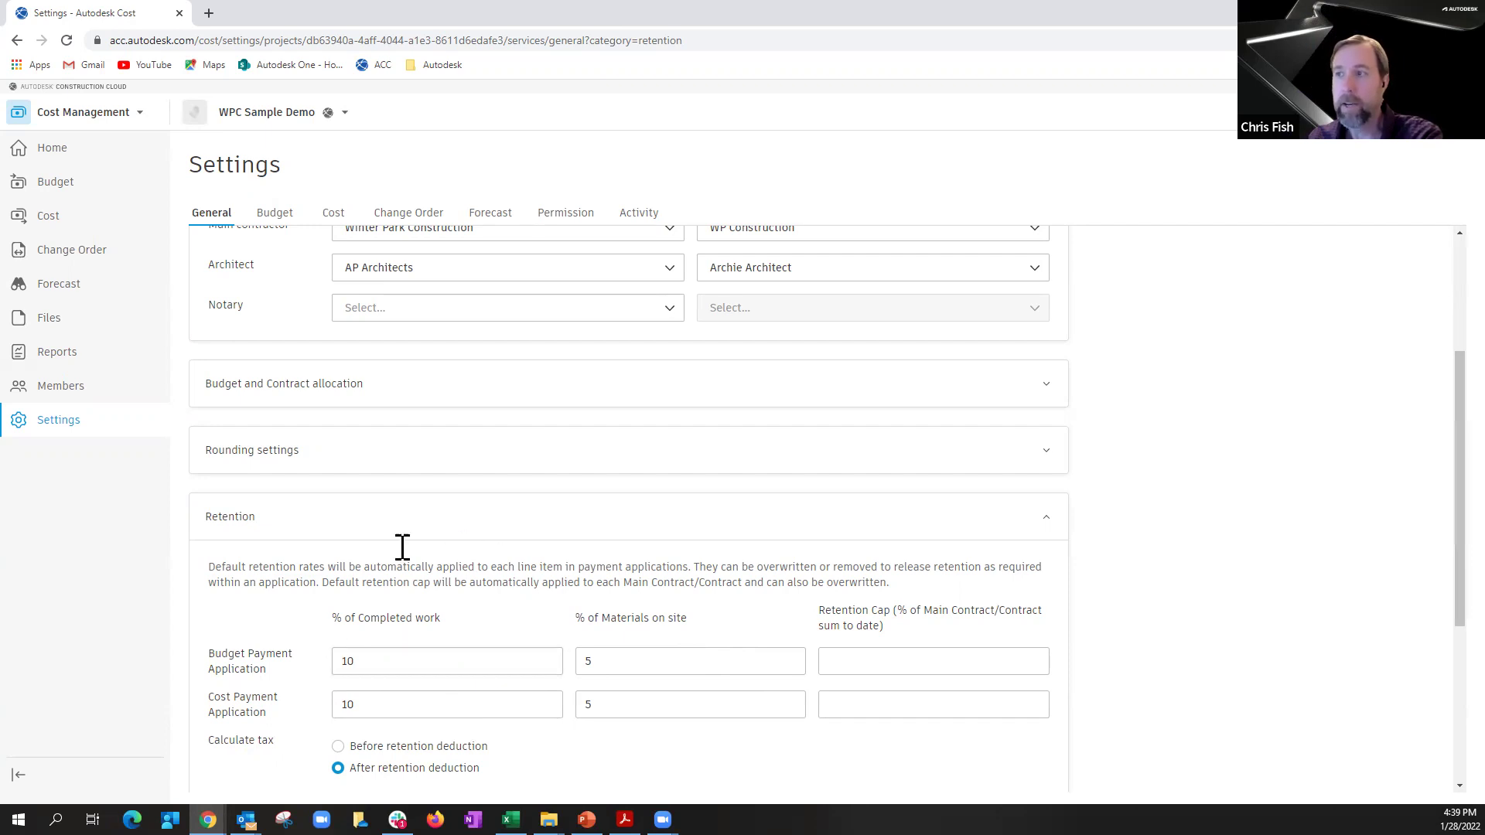
scroll(521, 696, "down", 4)
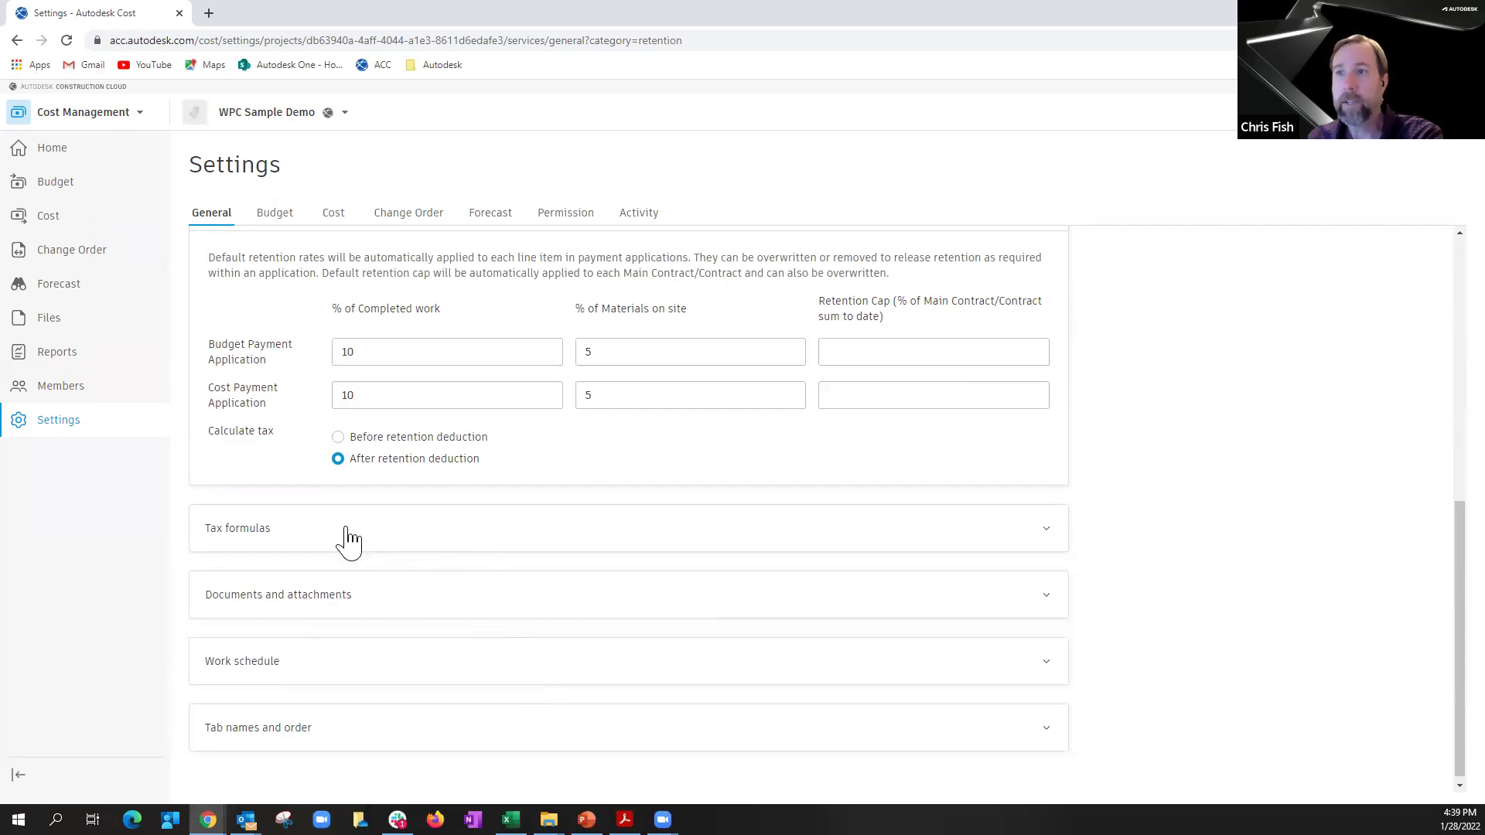
Review where generated documents and uploaded attachments are stored in the general settings
left_click(397, 605)
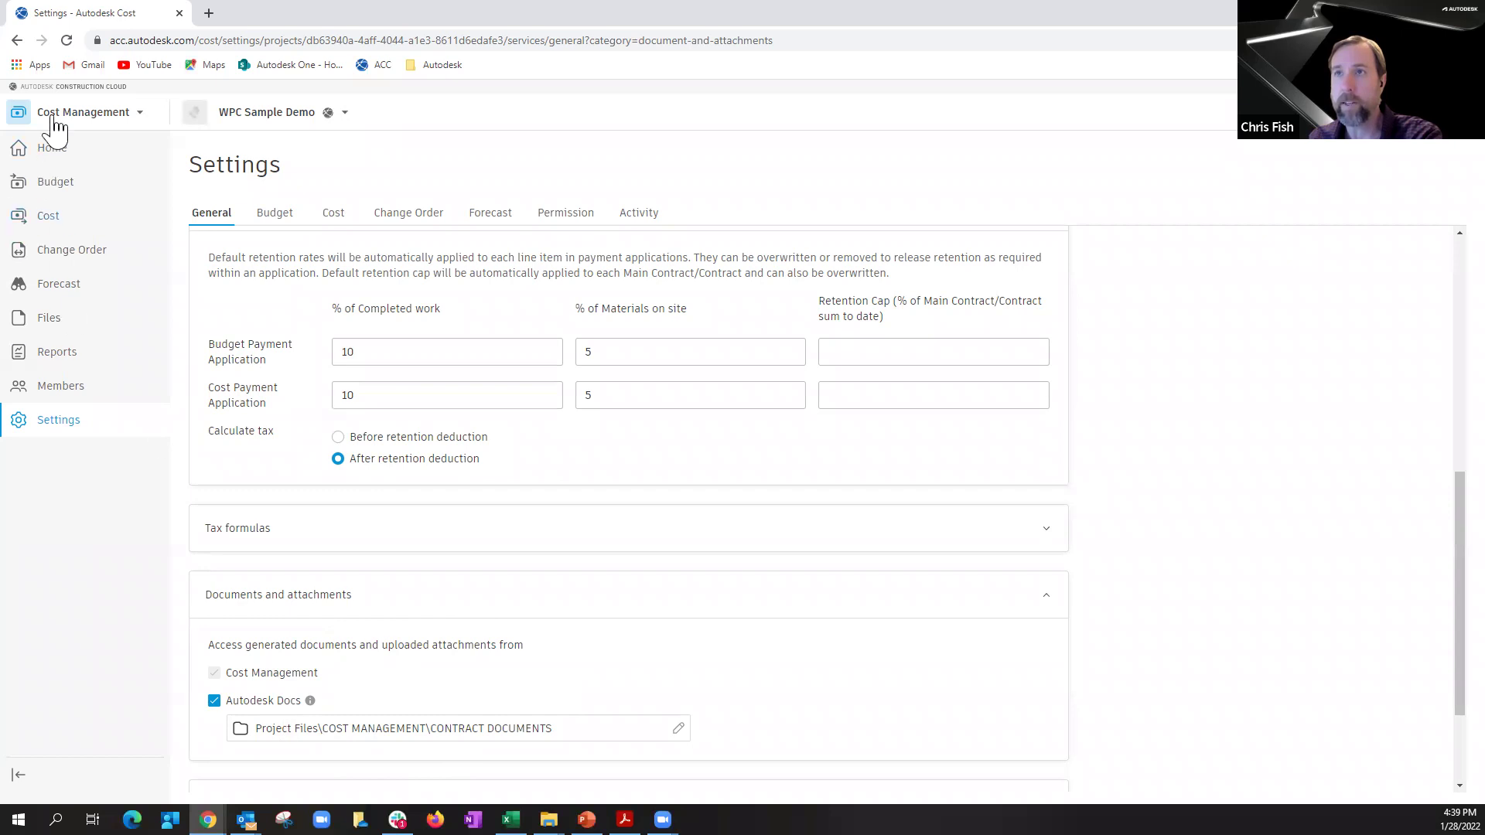
scroll(444, 643, "down", 3)
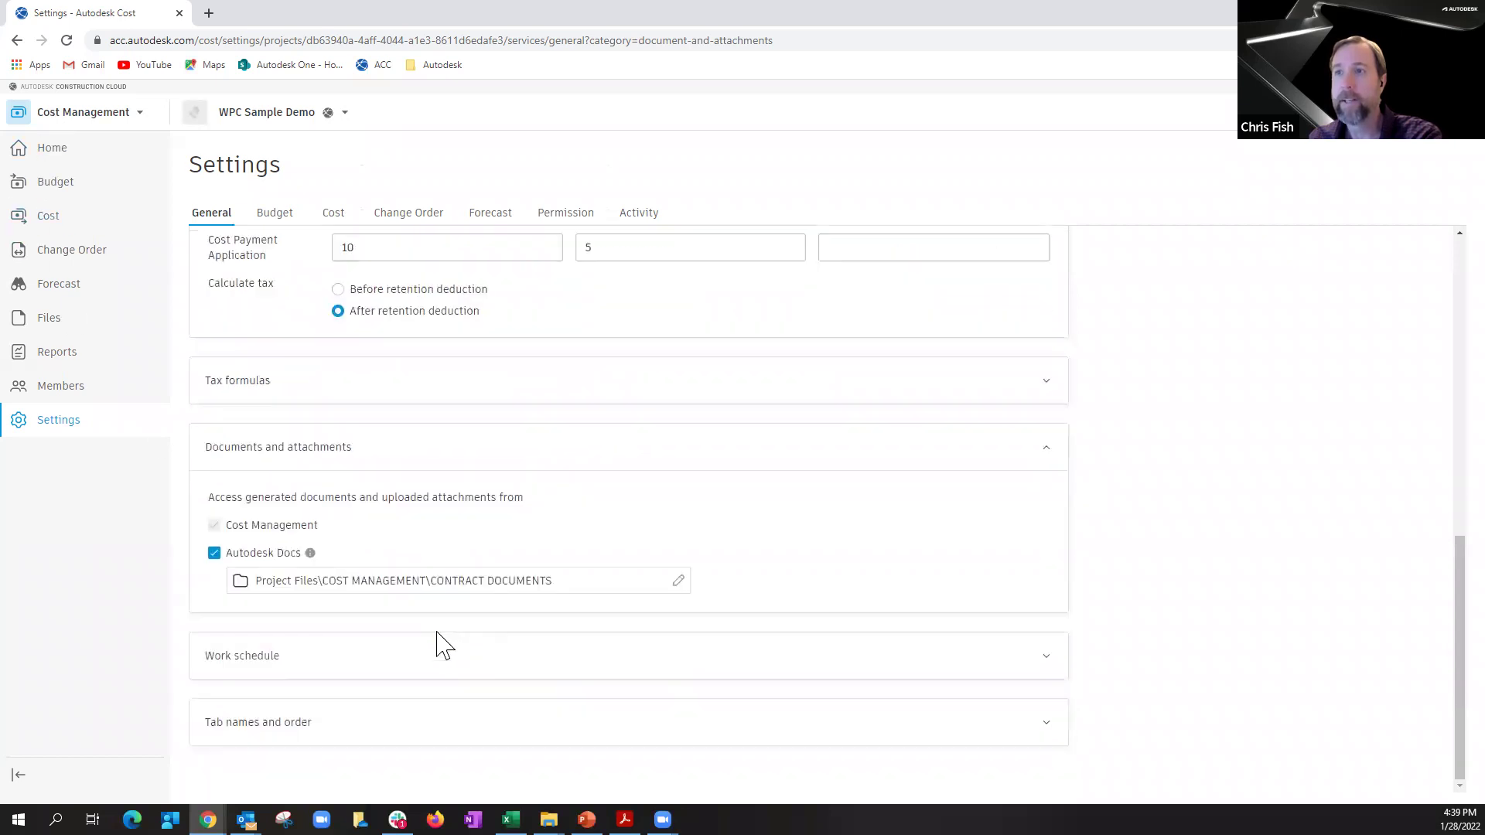
scroll(437, 646, "up", 3)
scroll(431, 635, "down", 3)
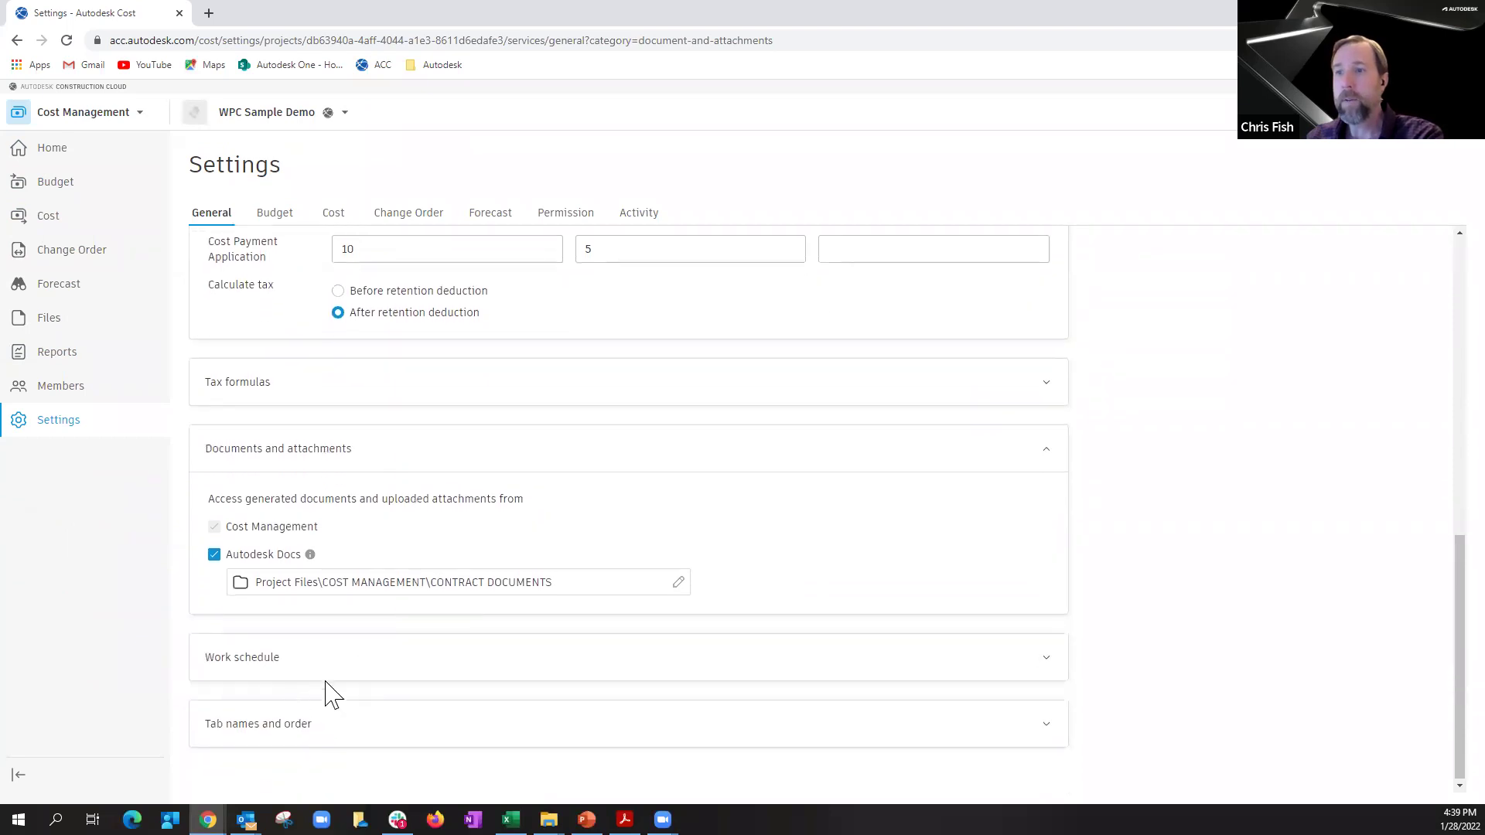
Give the Cost tab the customized name Commitments in the tab names and order settings
left_click(277, 731)
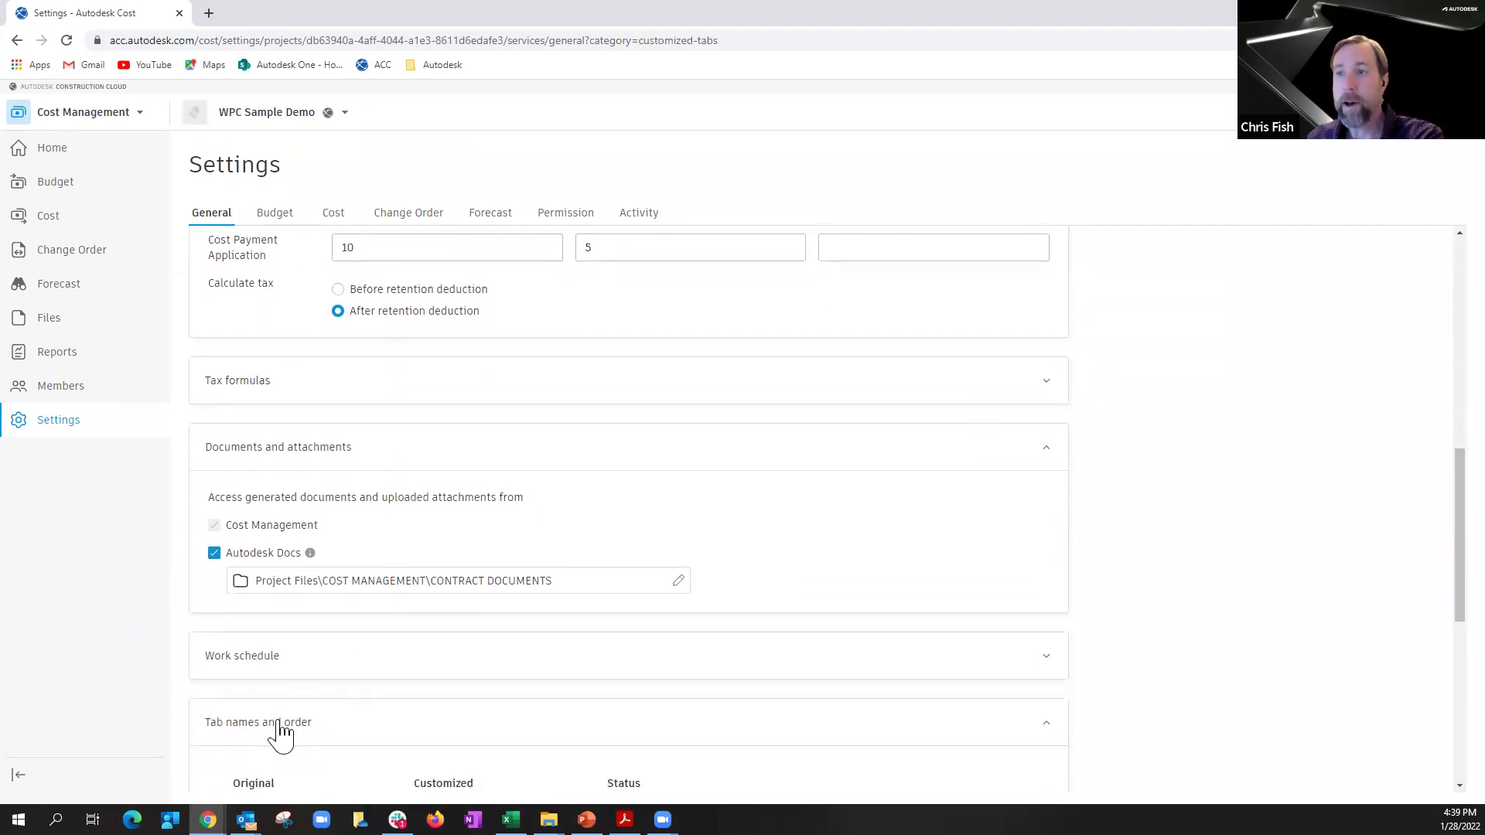
scroll(281, 709, "down", 5)
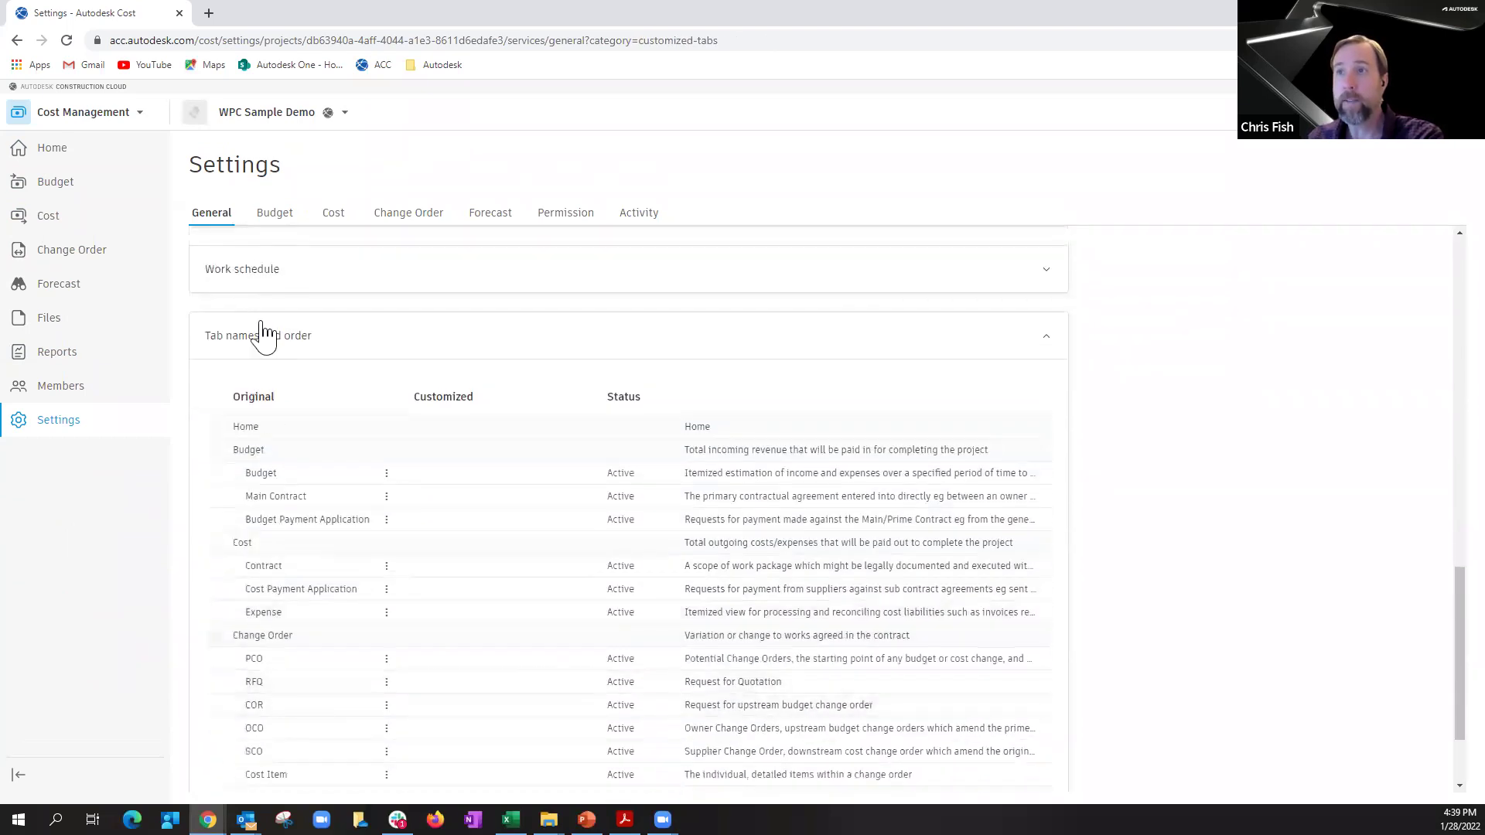
scroll(358, 392, "down", 1)
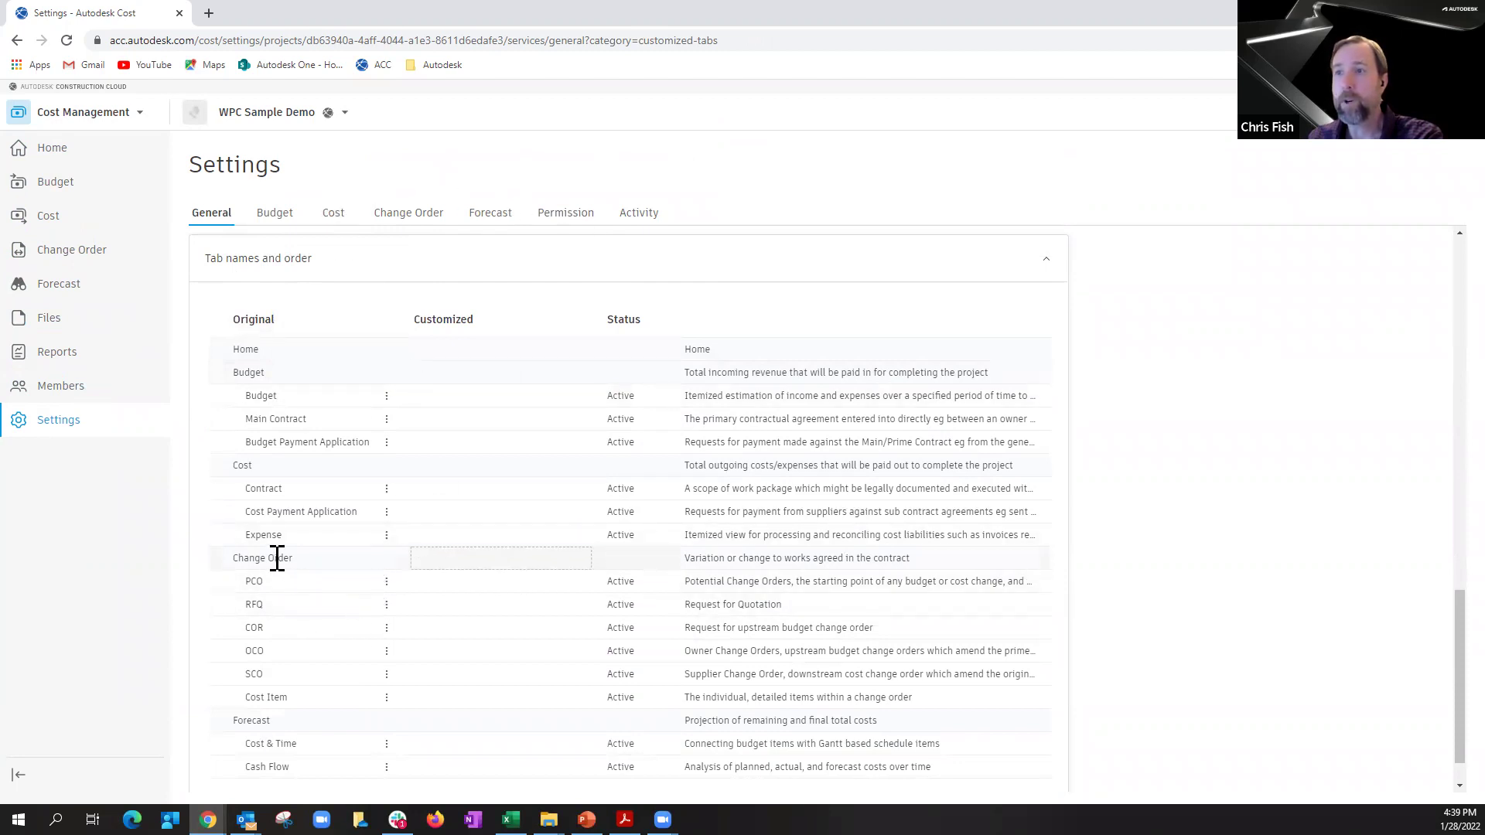
left_click(436, 463)
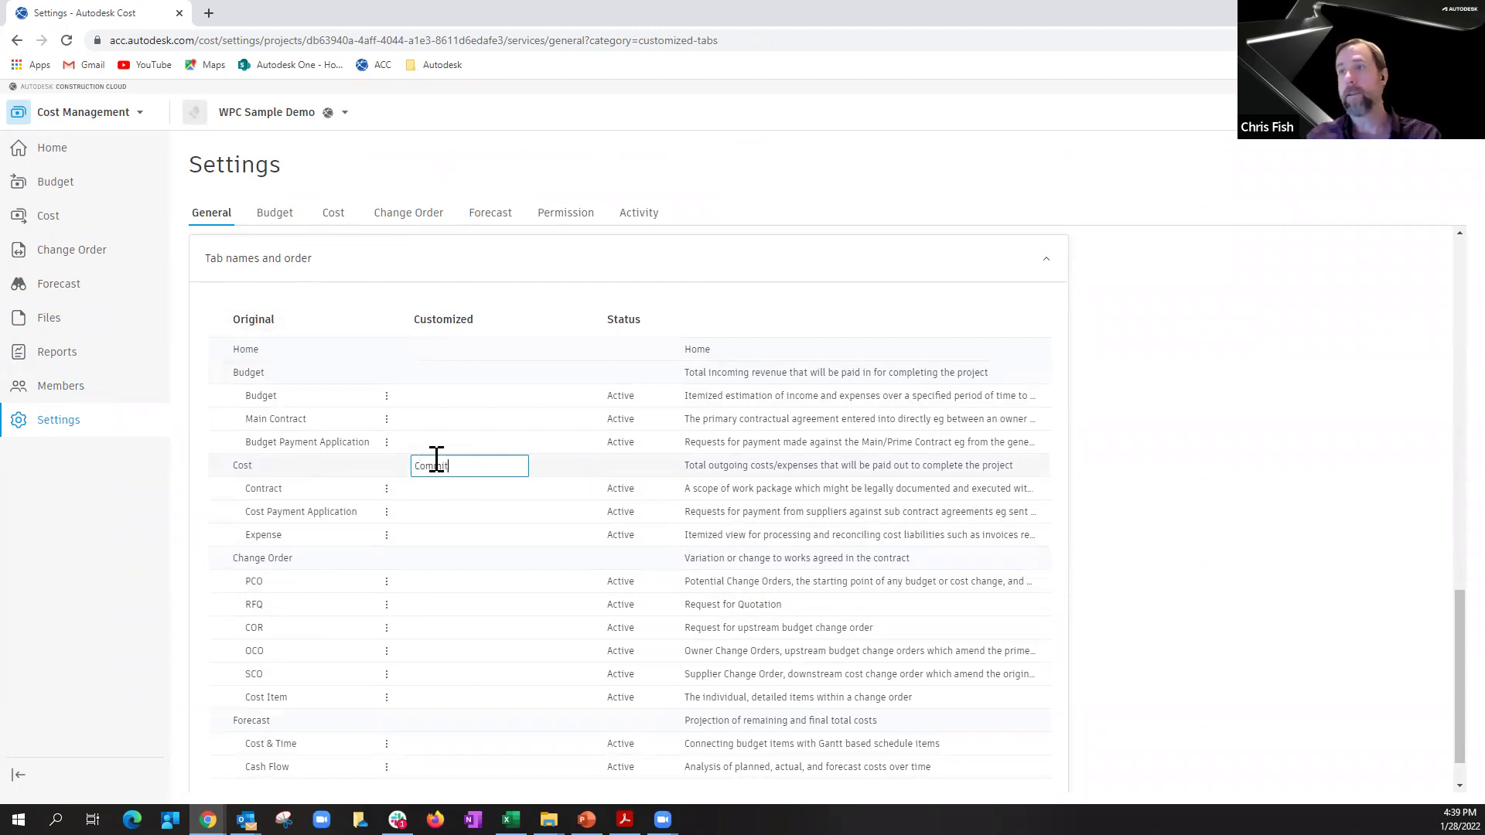
left_click(1118, 420)
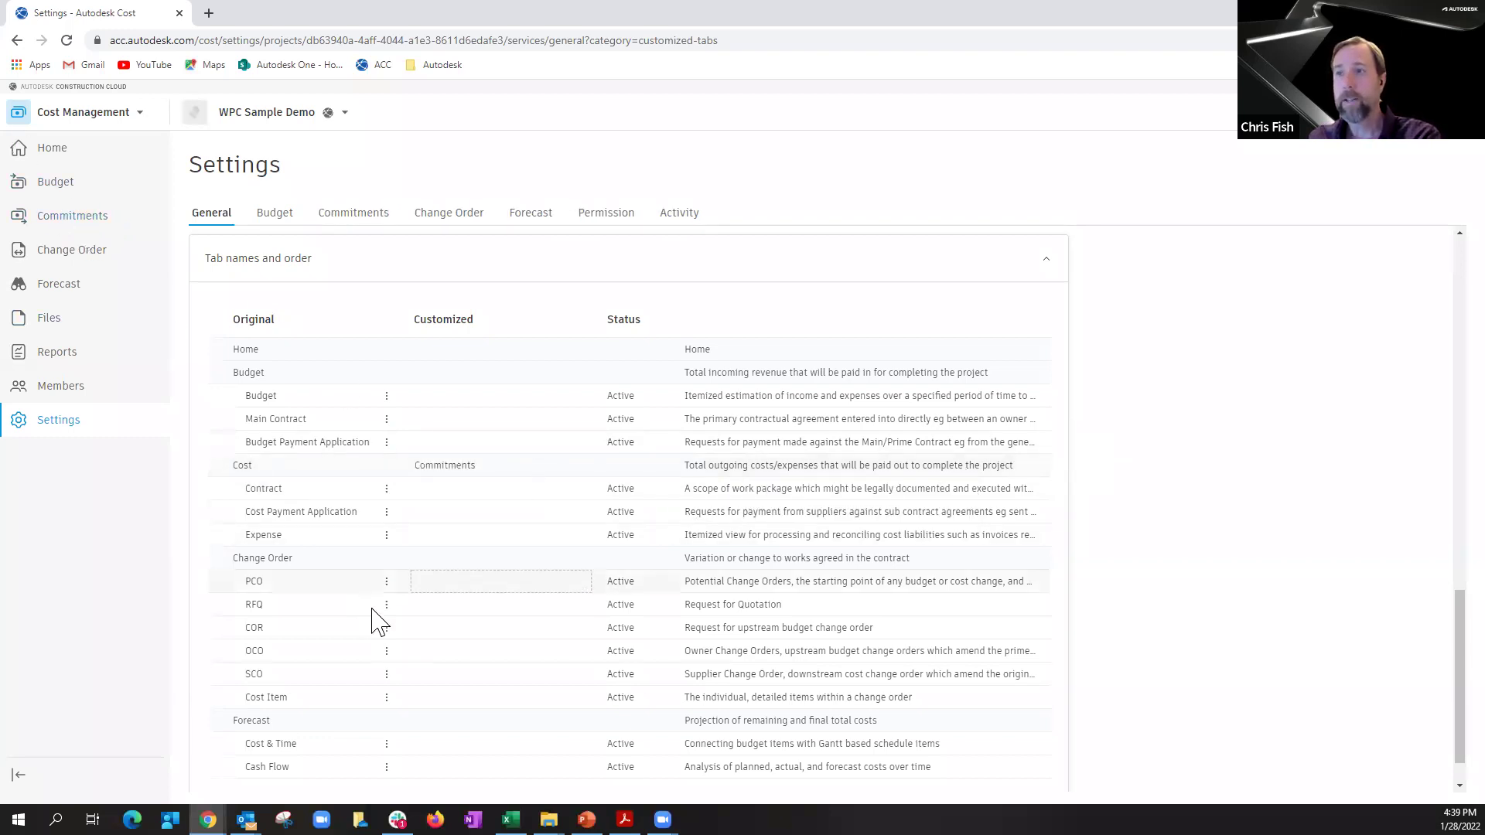
Examine the customized name field of PCO and the reordering and deactivation options of Cost Payment Application
left_click(434, 588)
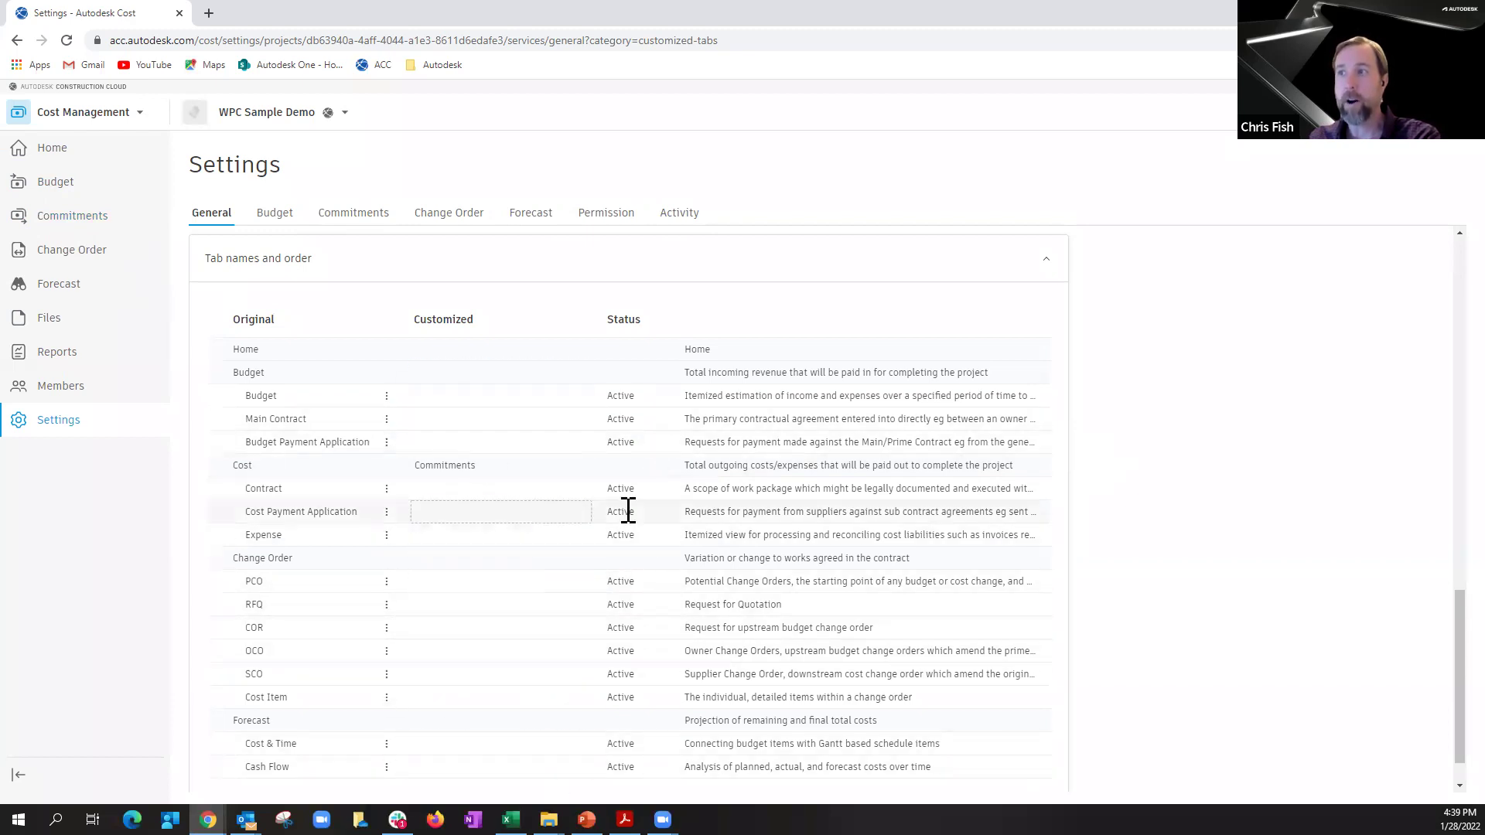
left_click(387, 511)
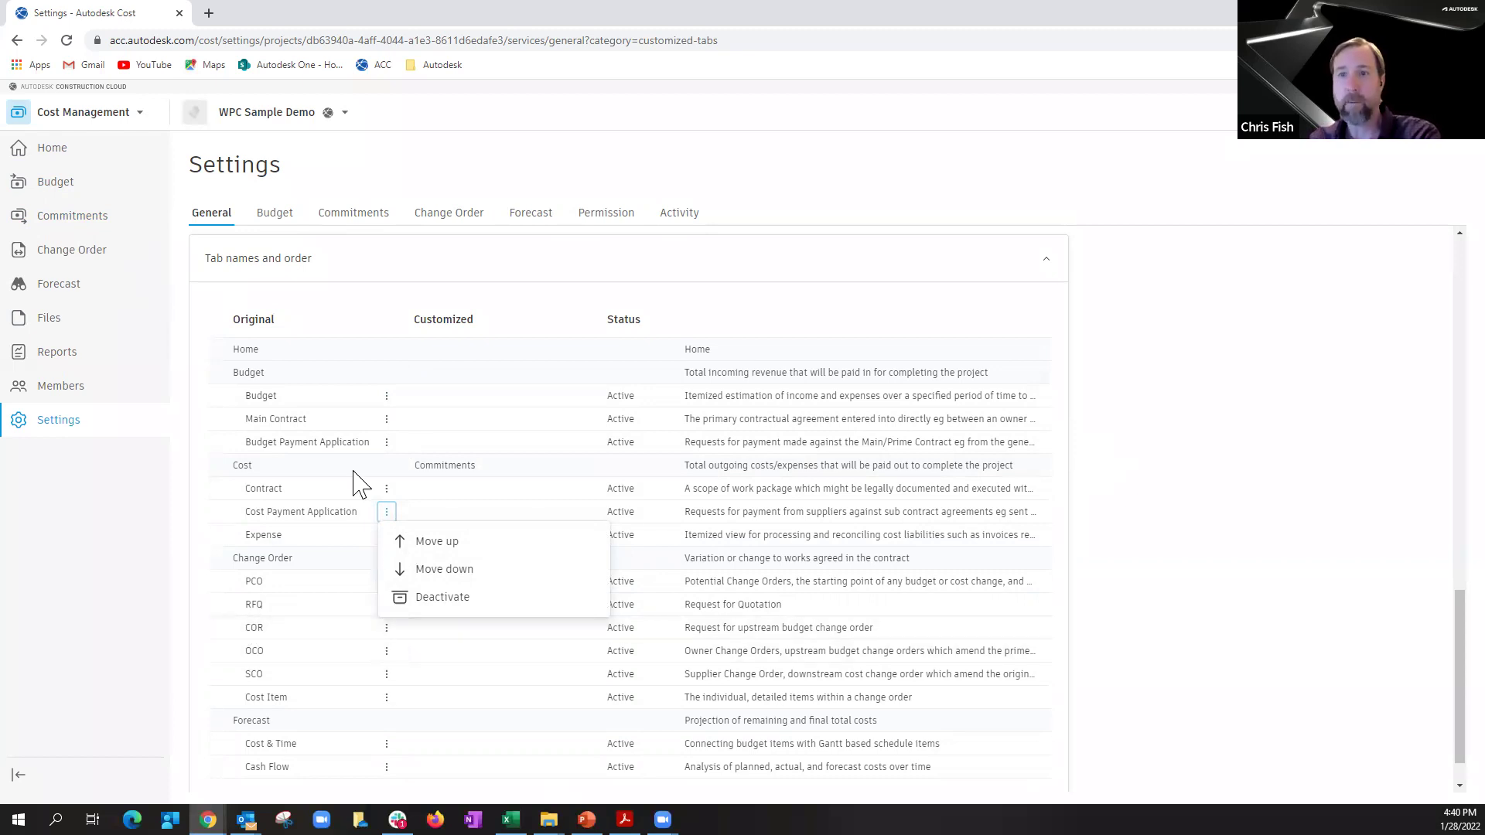
left_click(1195, 434)
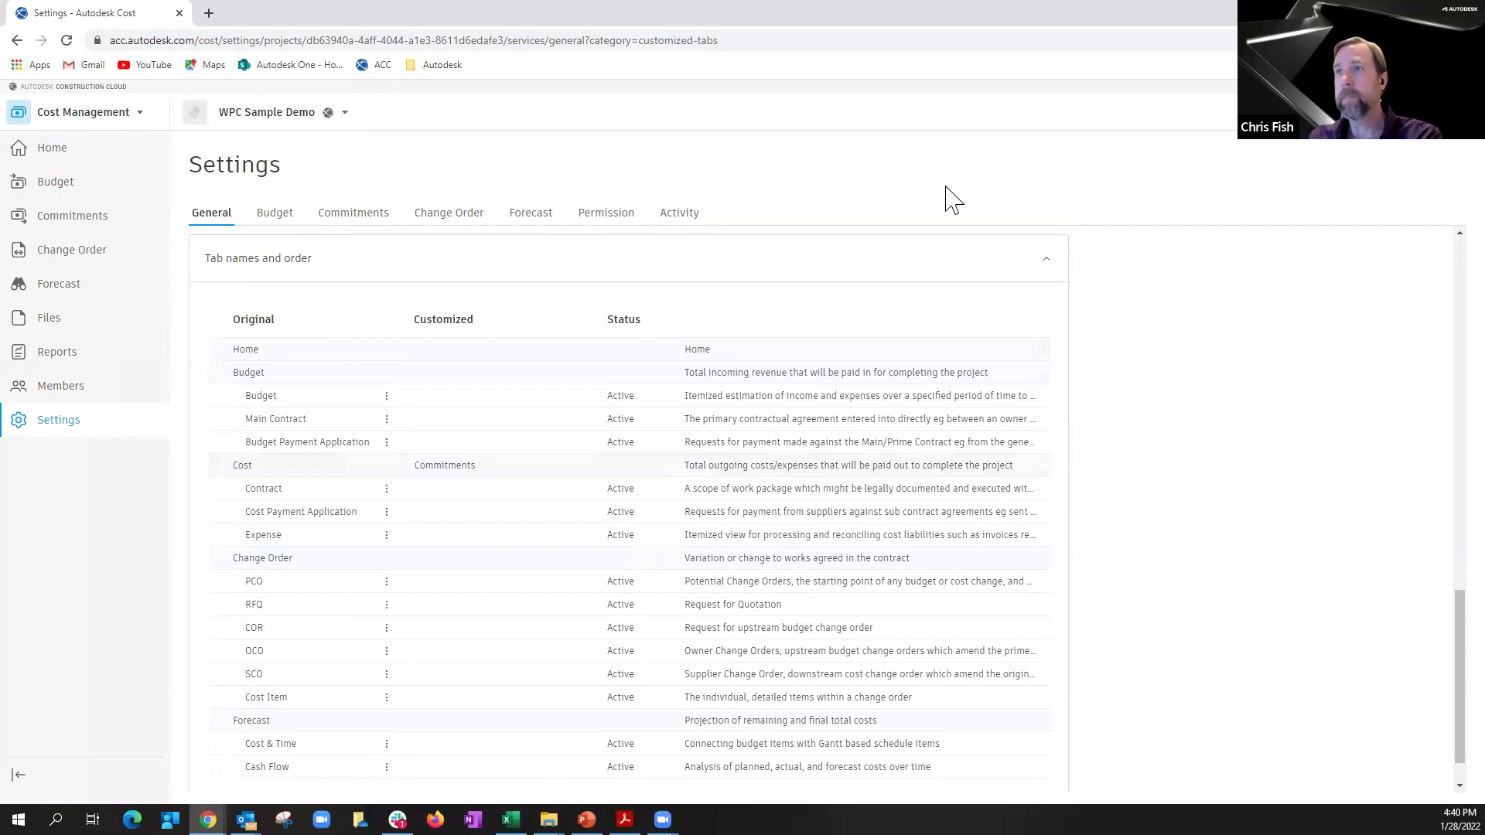
Review the Budget settings, including the default email message for submitting a Budget Payment Application for review
left_click(277, 212)
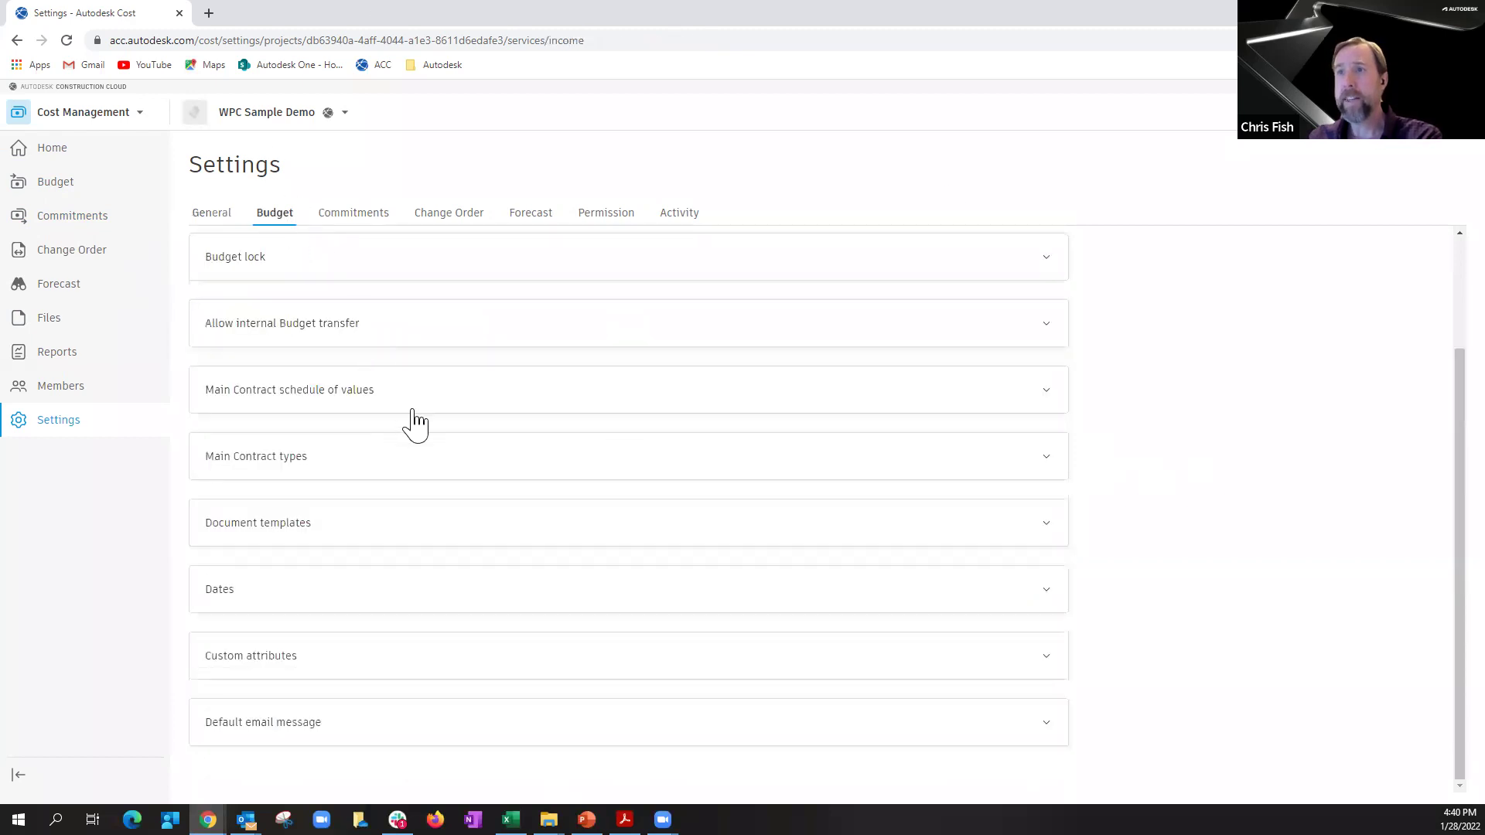
scroll(422, 402, "up", 3)
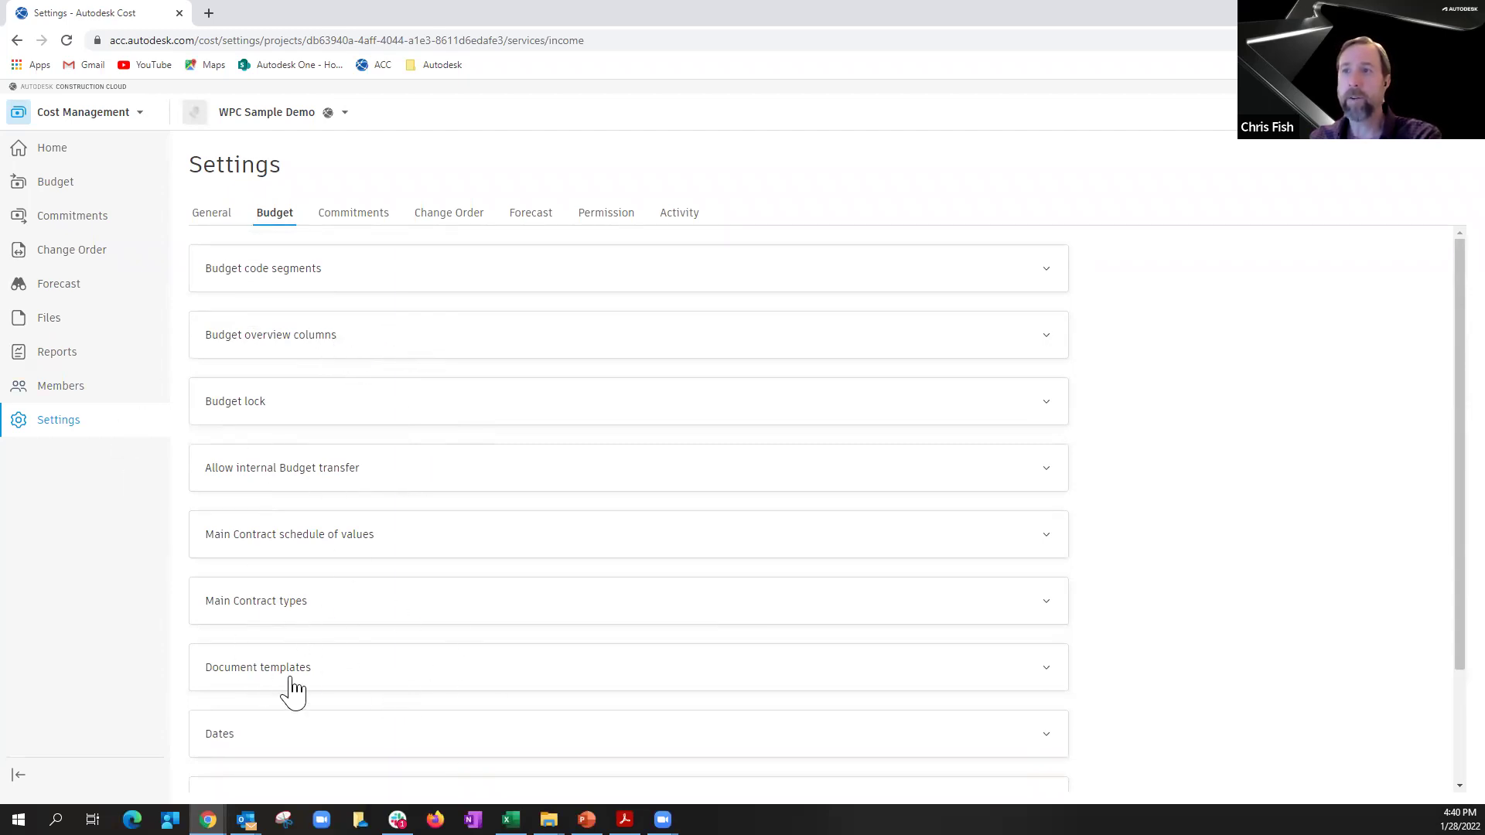
scroll(292, 689, "down", 2)
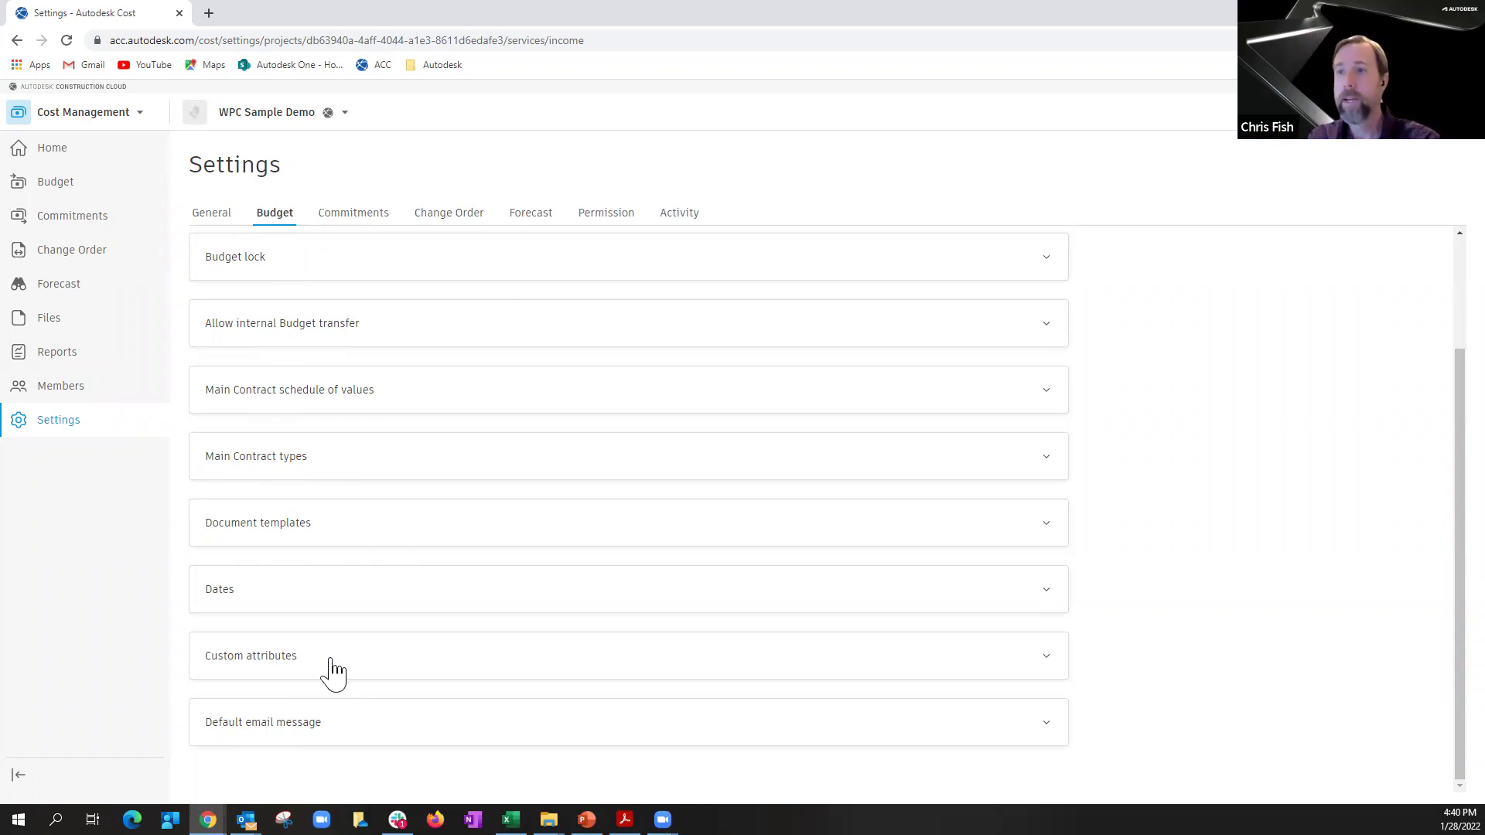
left_click(276, 721)
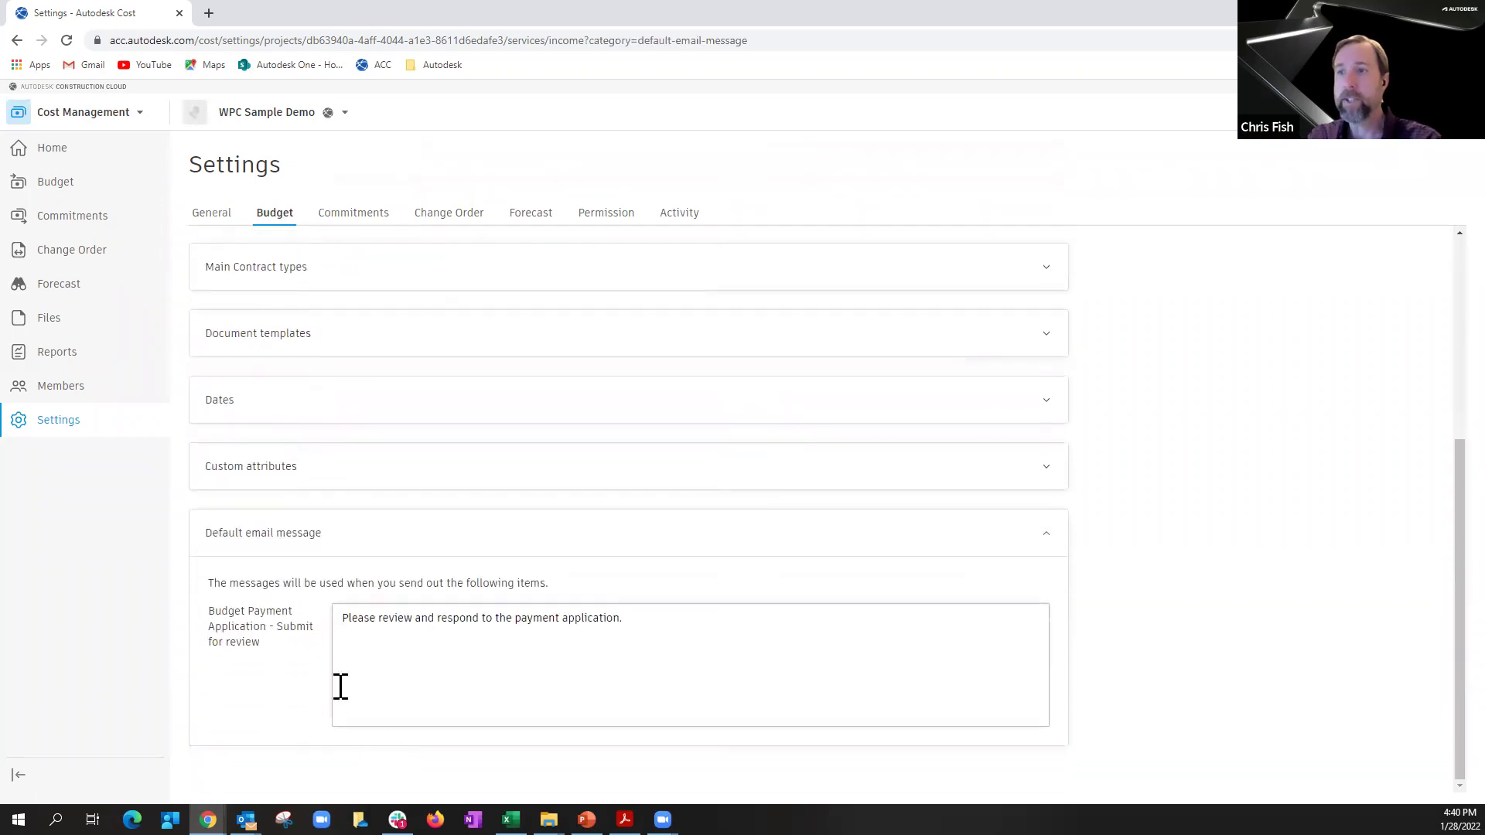
Look through the setting categories for Commitments and Change Order
left_click(368, 224)
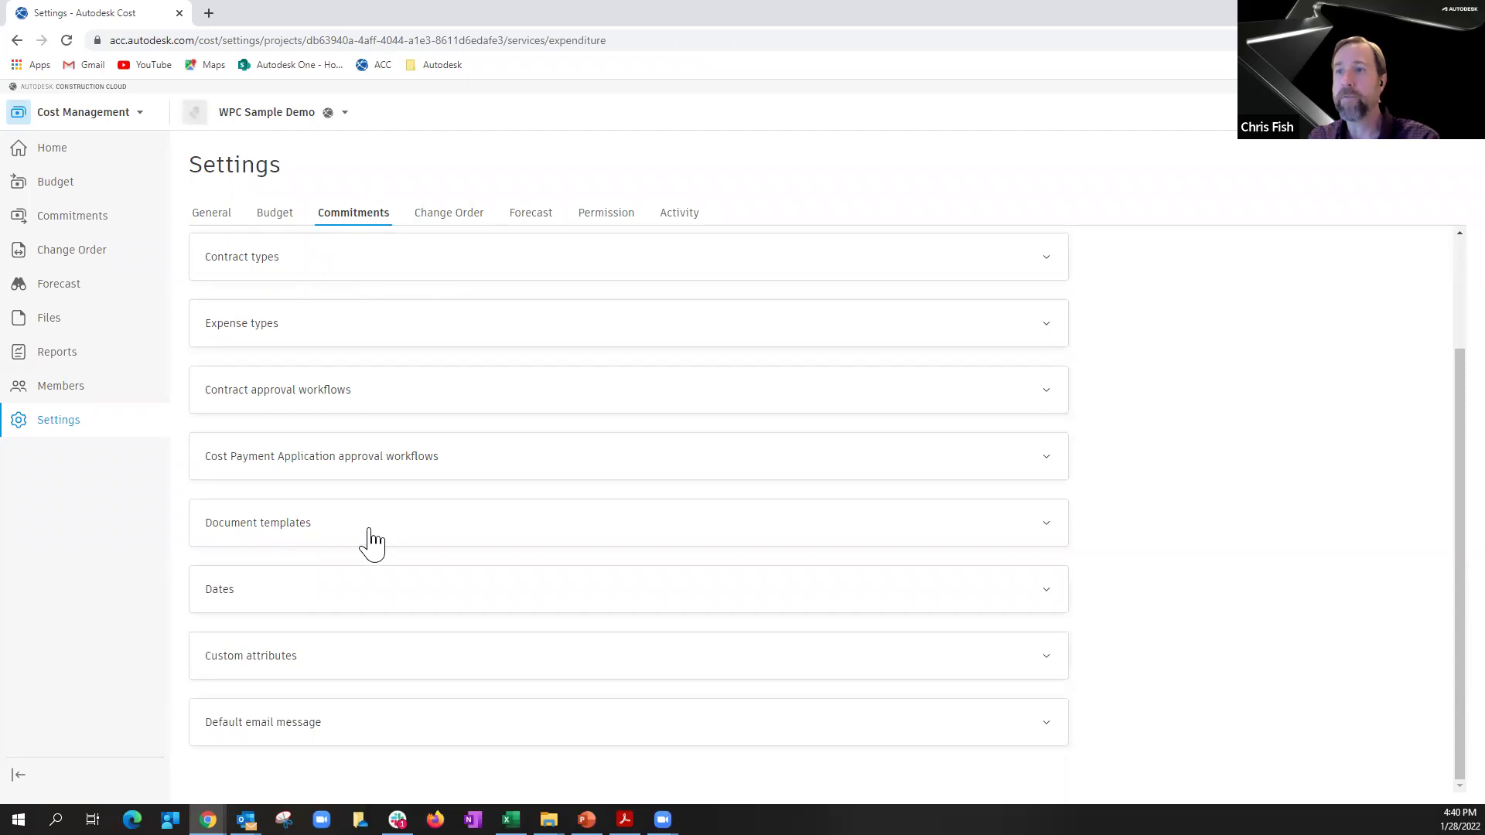
left_click(448, 221)
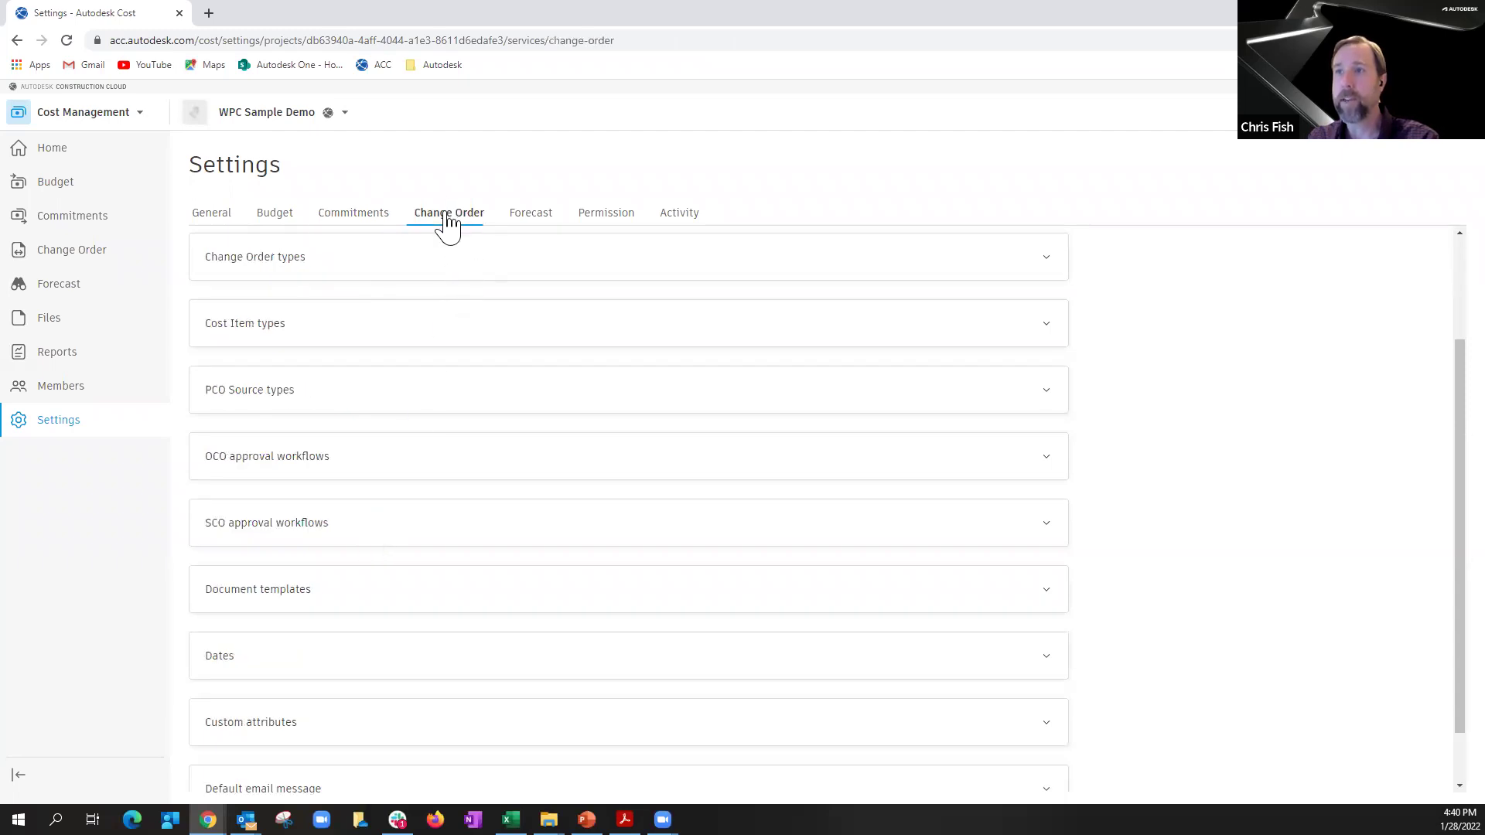
left_click(366, 220)
left_click(424, 224)
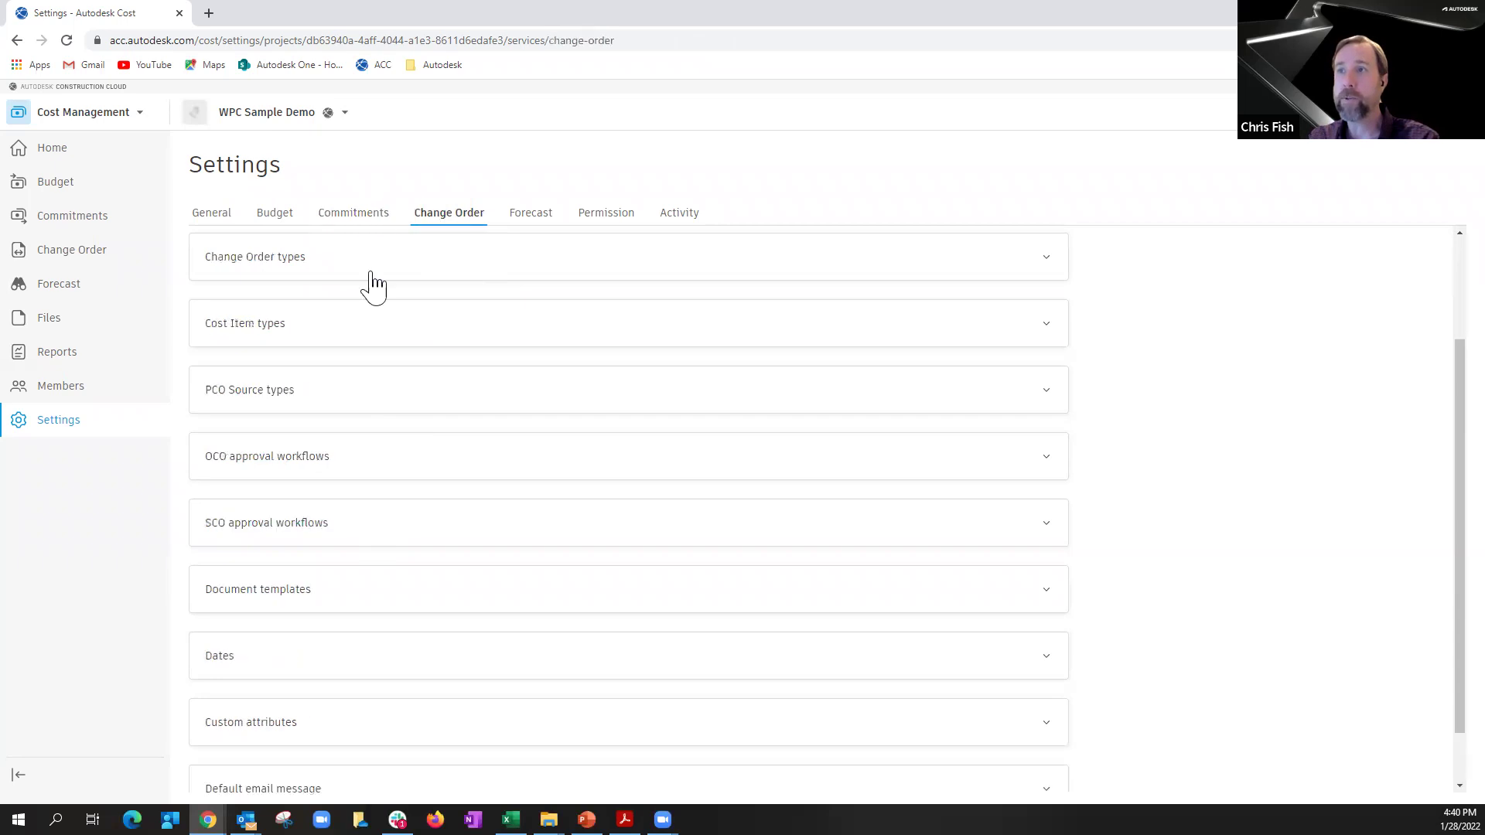
Examine the templates offered for an OCO approval workflow, then leave without creating one
left_click(288, 472)
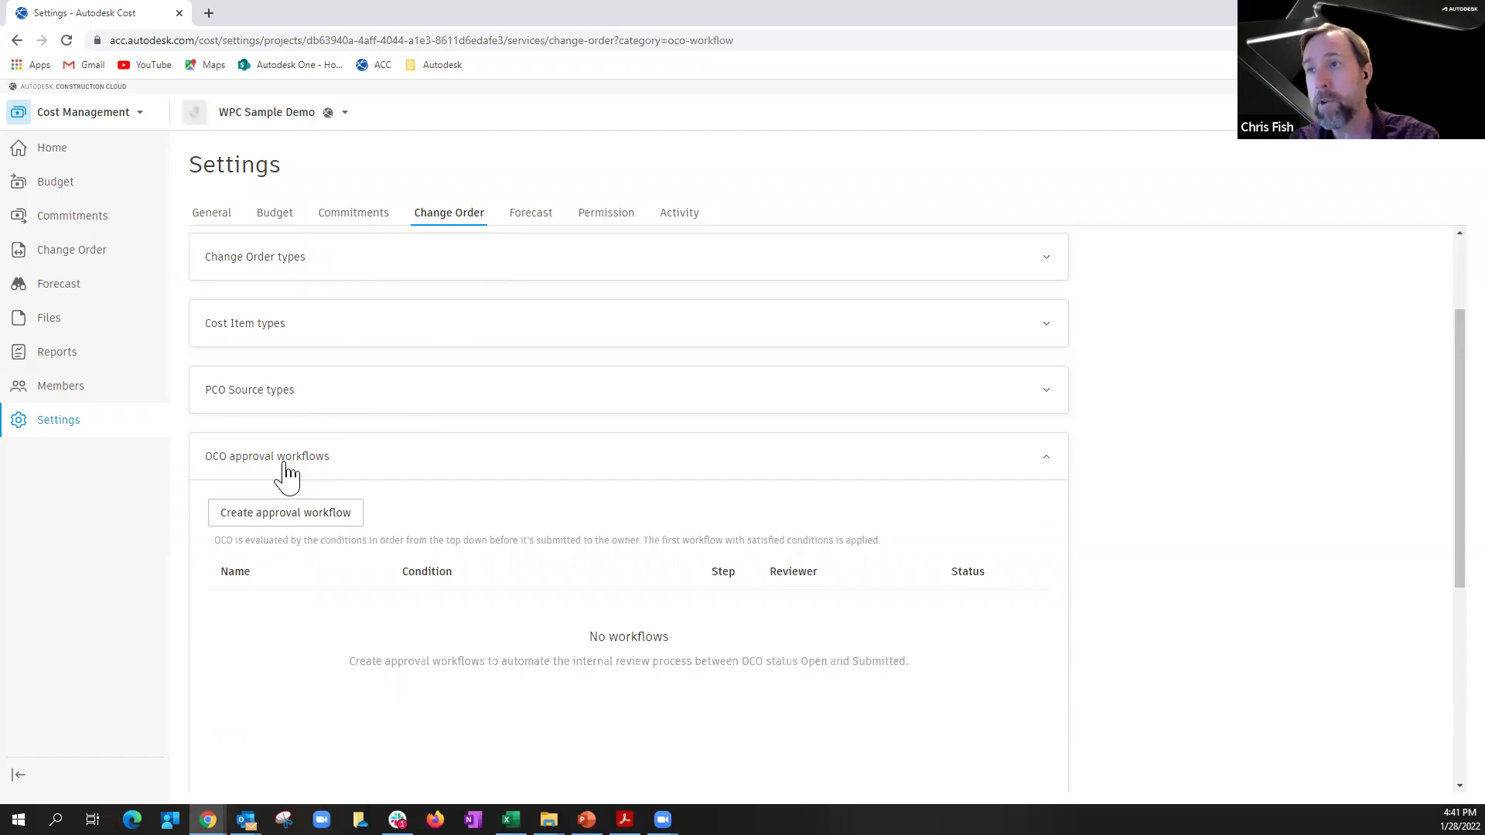
left_click(288, 517)
left_click(623, 453)
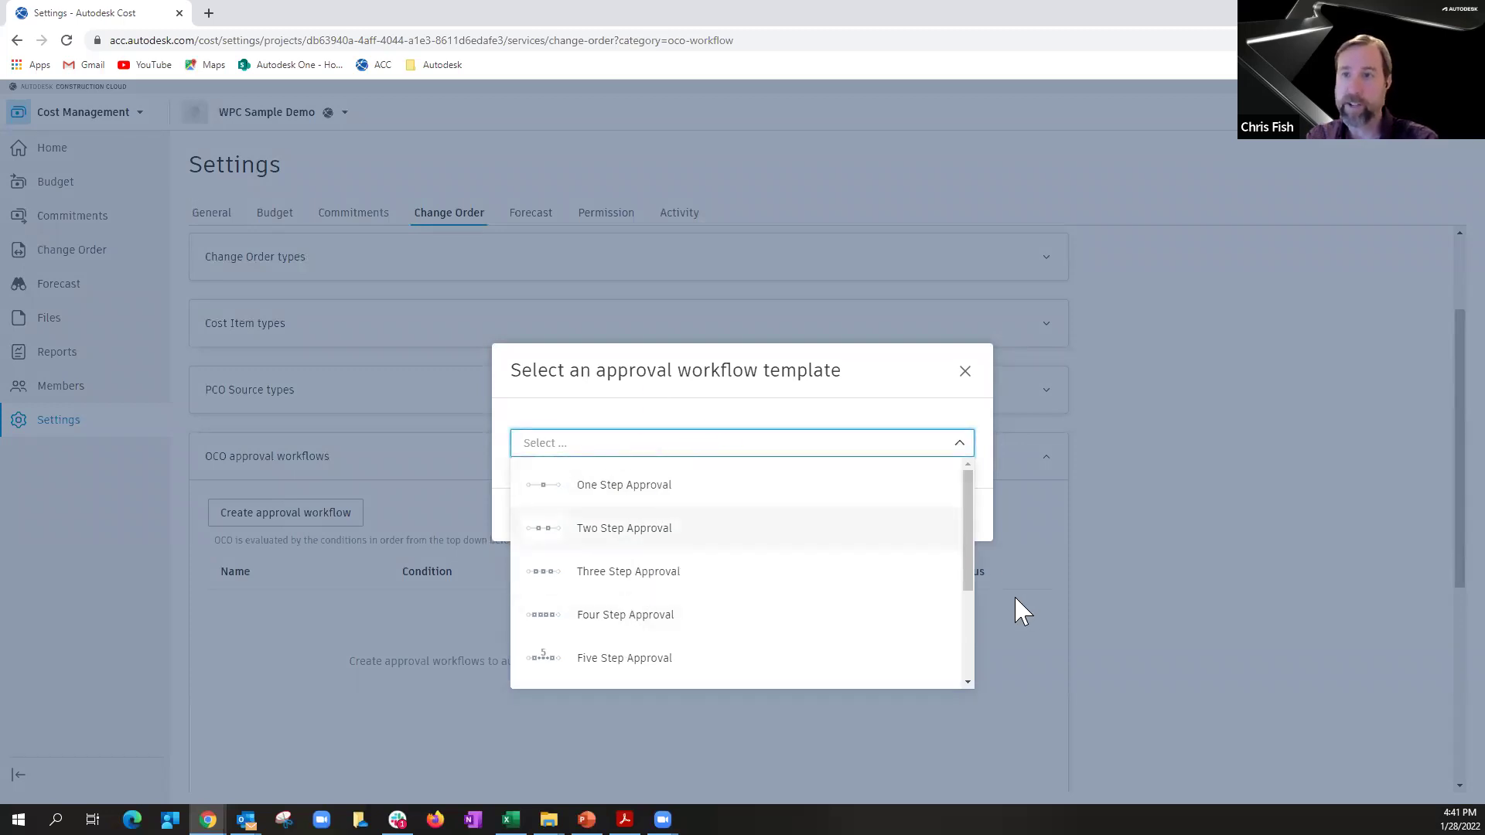
left_click(967, 375)
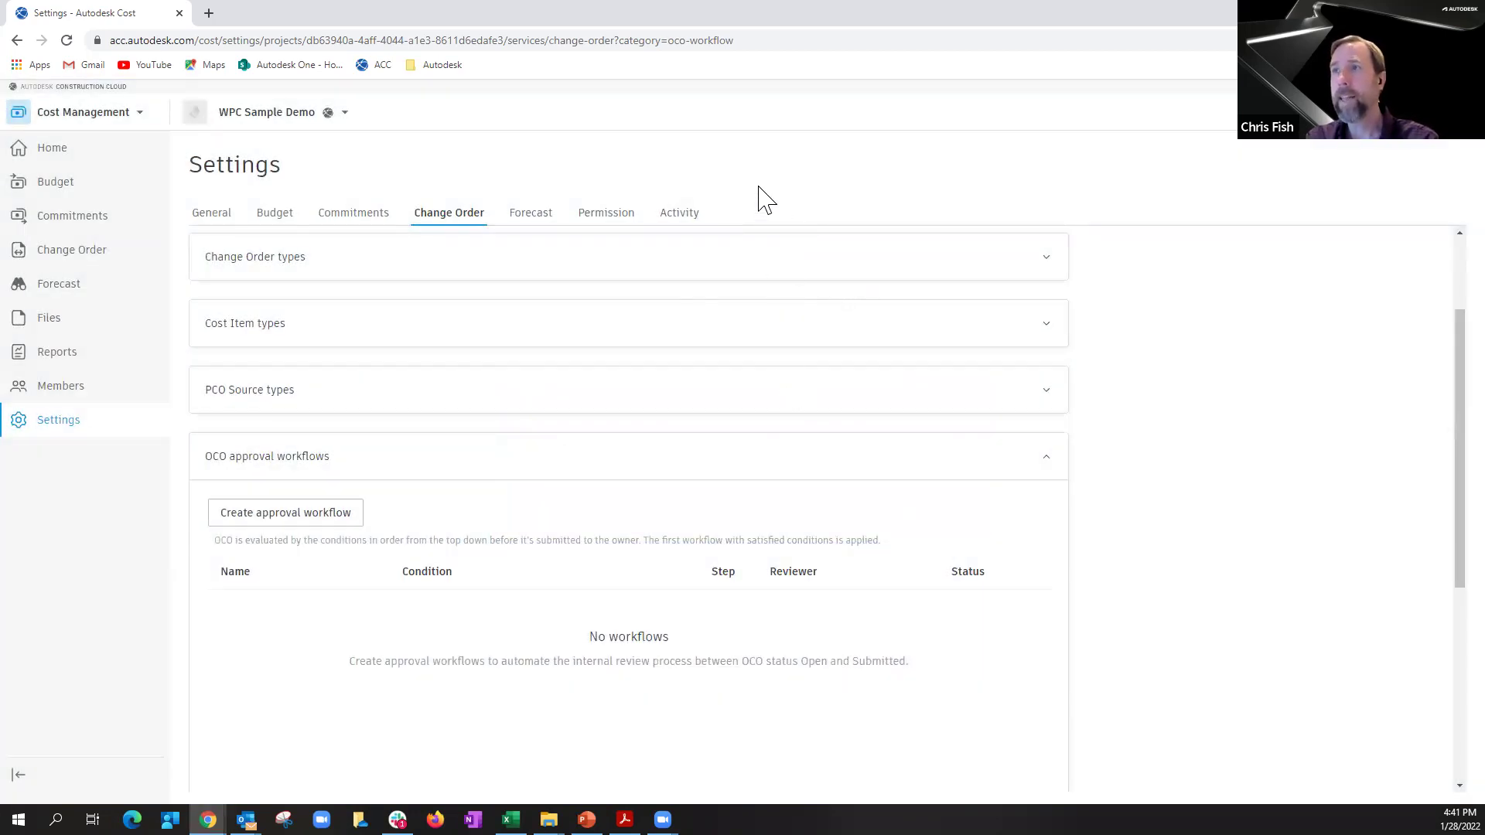
Review the permission matrix and the access levels available to the Subcontractor role for Budget Payment Application
left_click(610, 218)
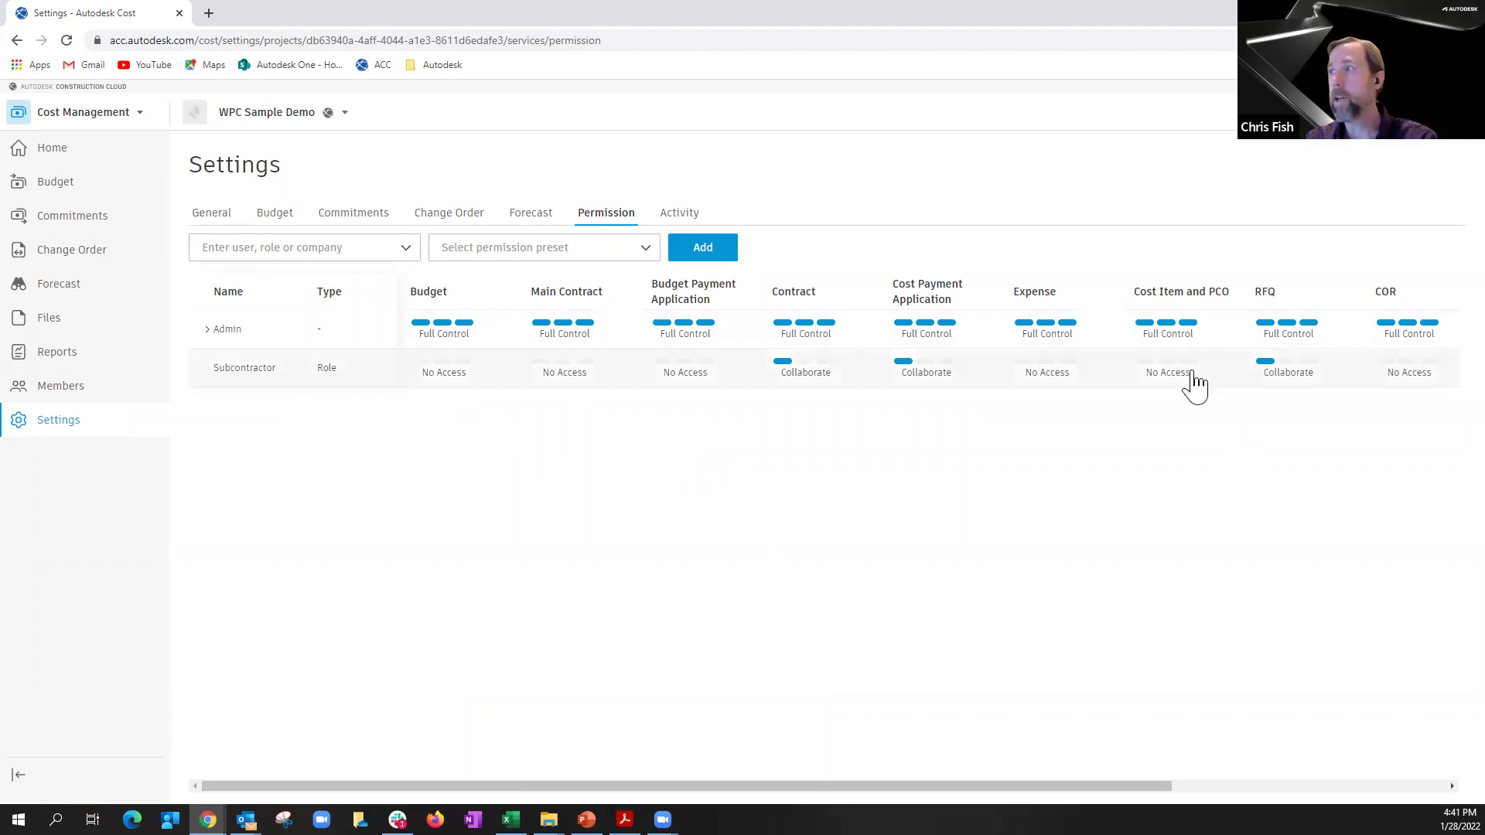
left_click(693, 382)
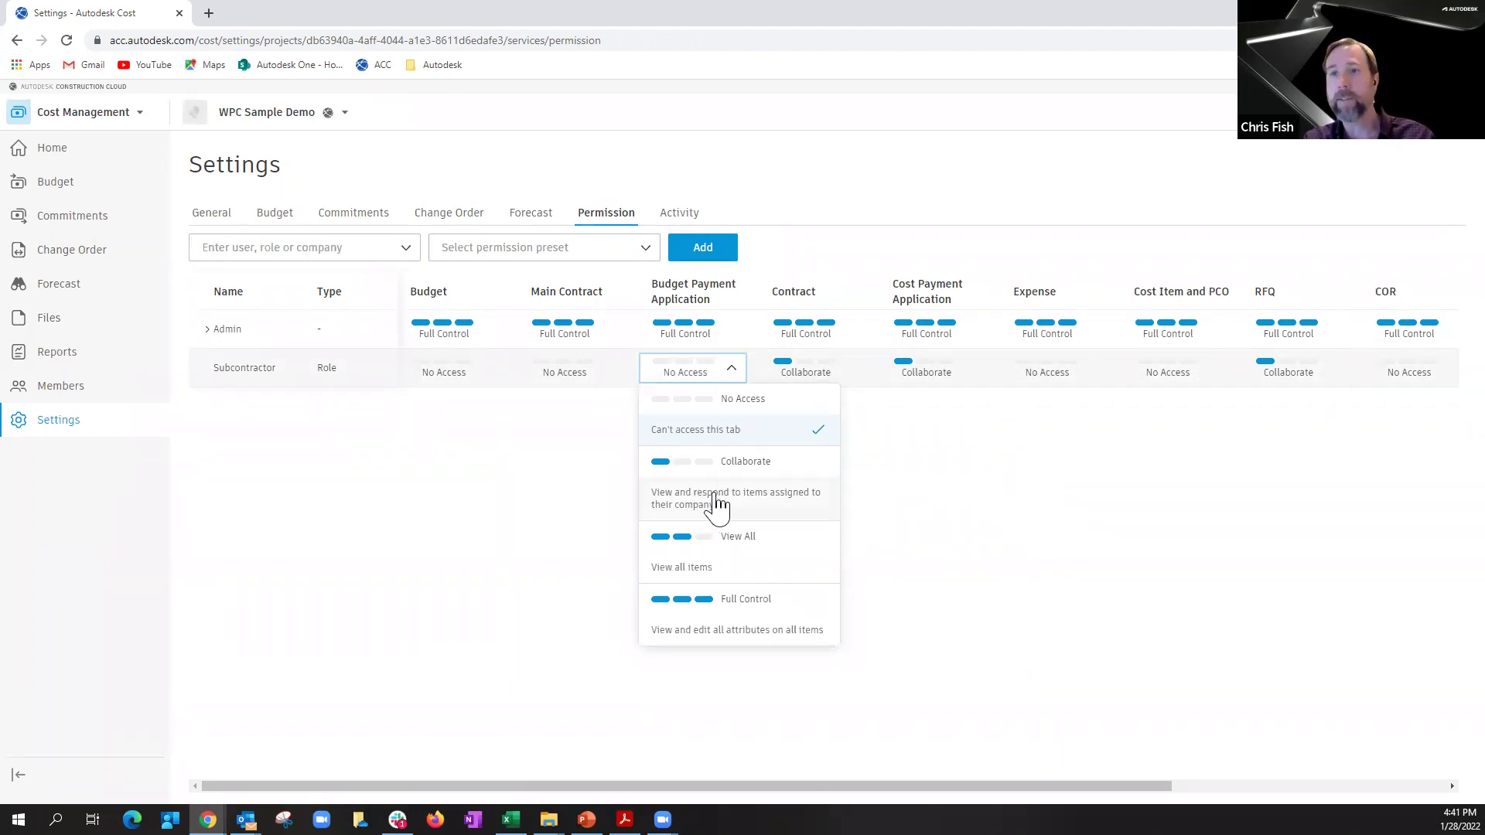
left_click(928, 686)
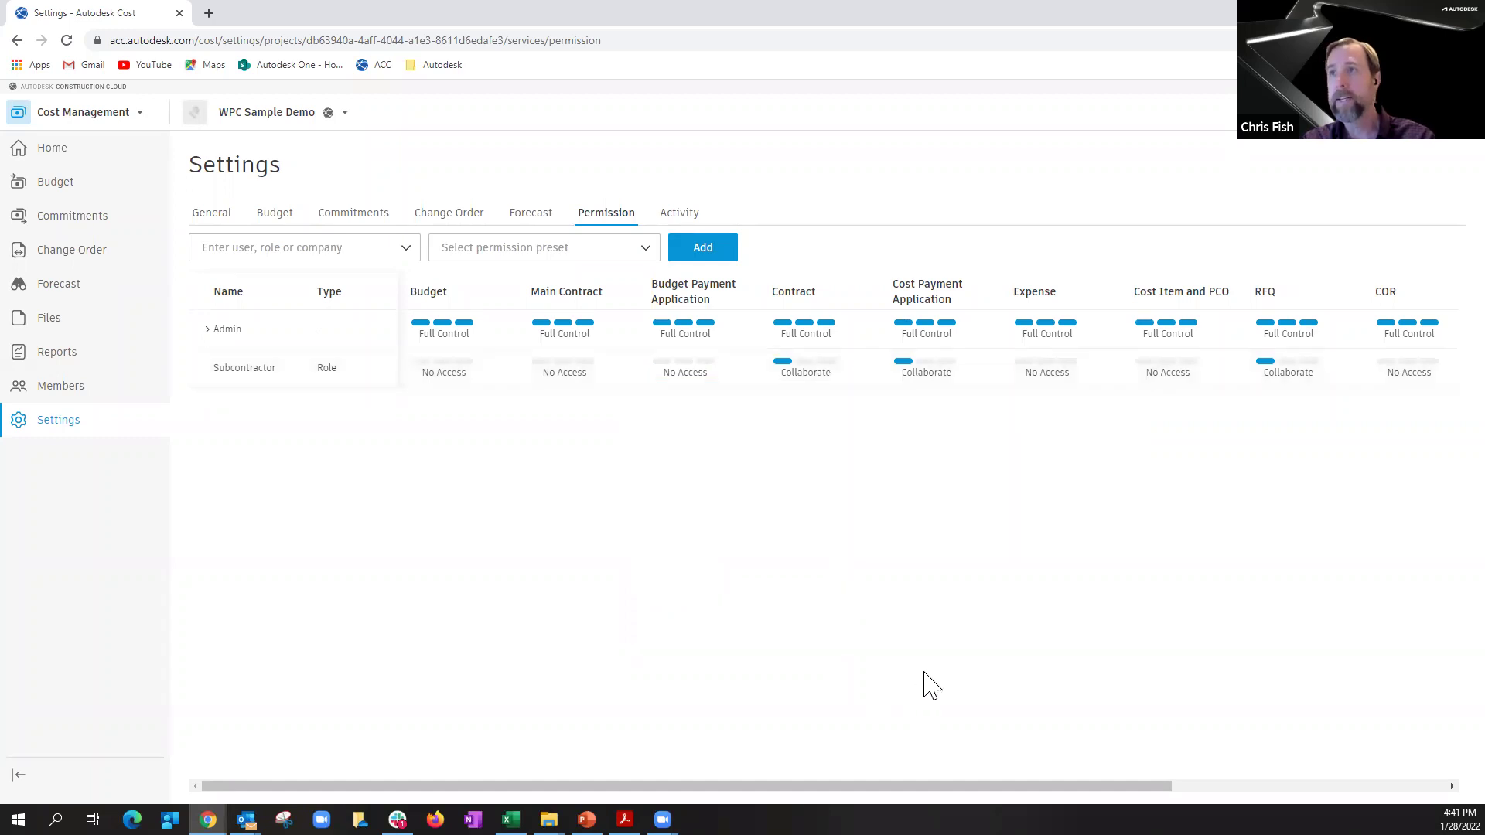